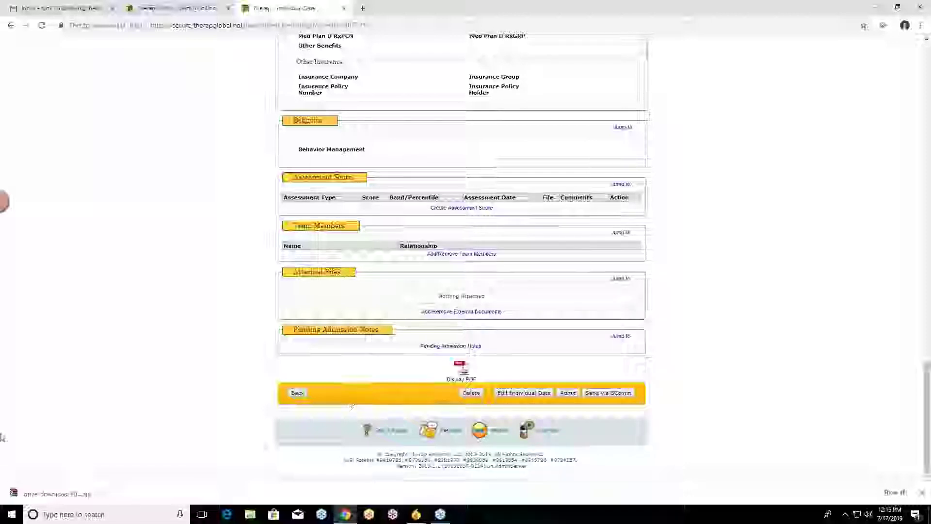
Admit the individual with an admission date of 01/01/2019 and return to the individual's data record.
left_click(569, 397)
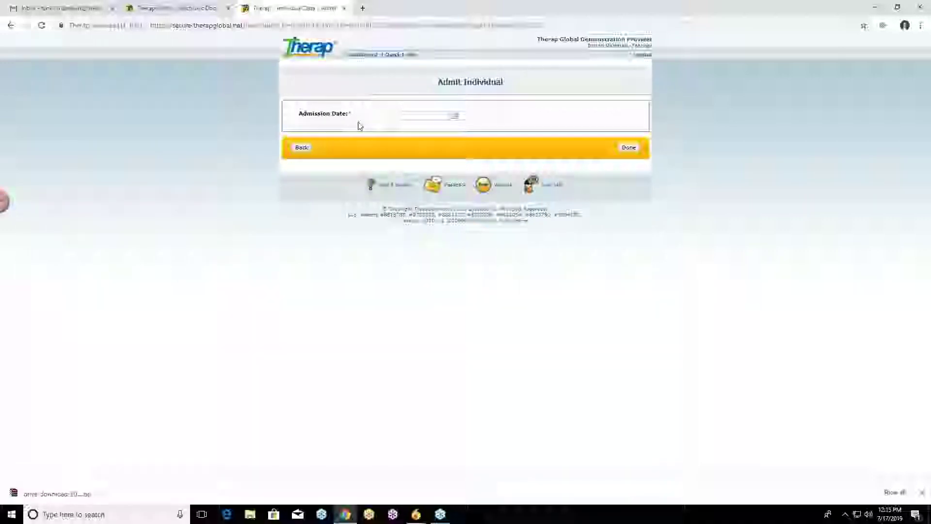
left_click(457, 119)
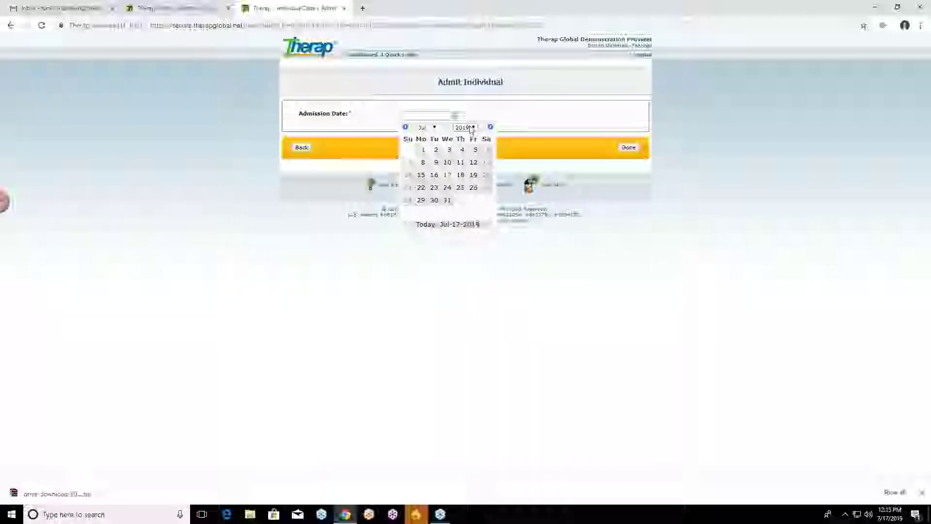
left_click(467, 128)
left_click(468, 128)
left_click(435, 128)
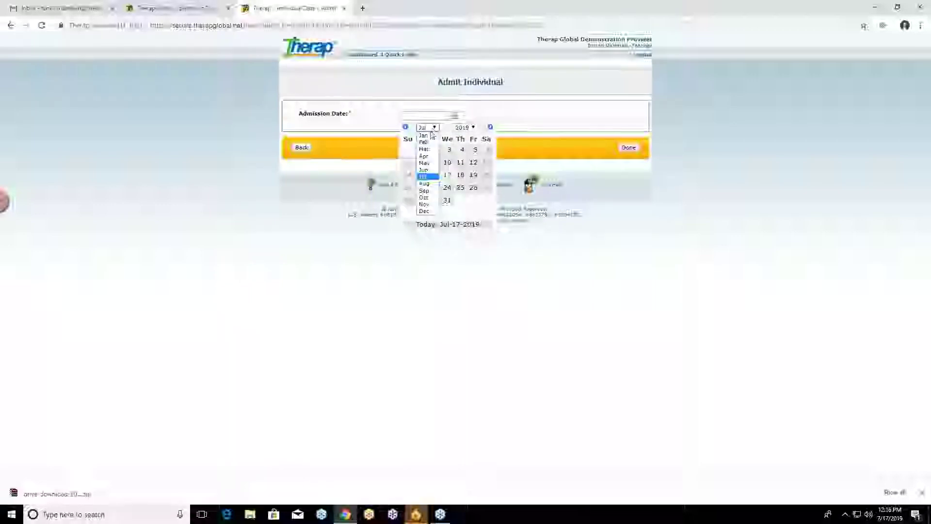
left_click(424, 135)
left_click(437, 152)
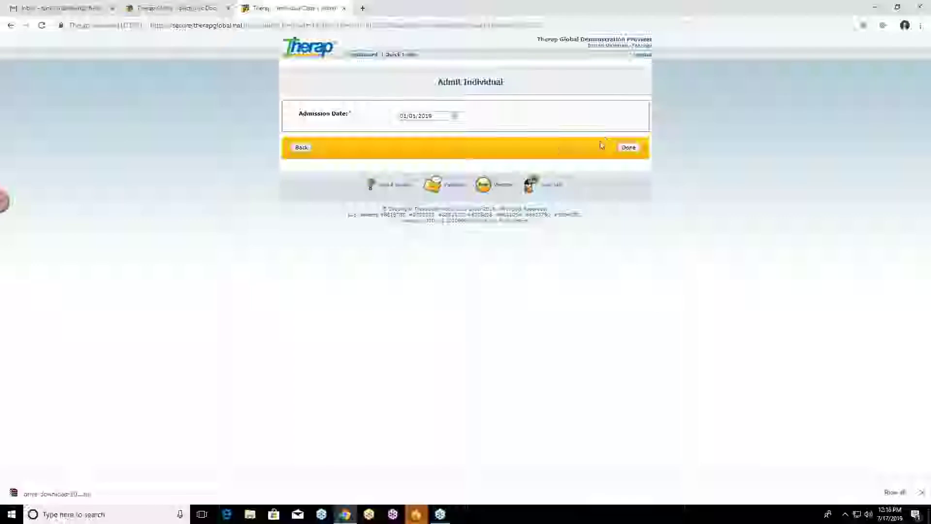
left_click(629, 148)
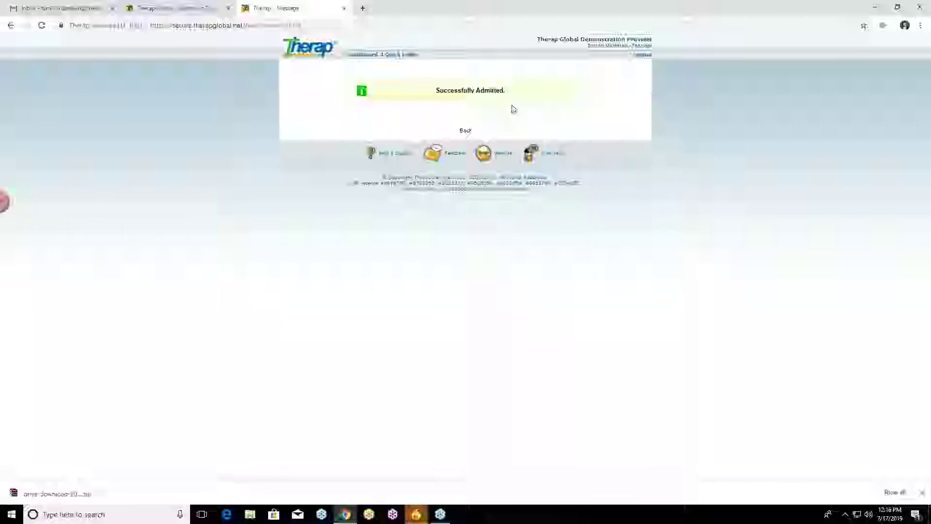
left_click(465, 131)
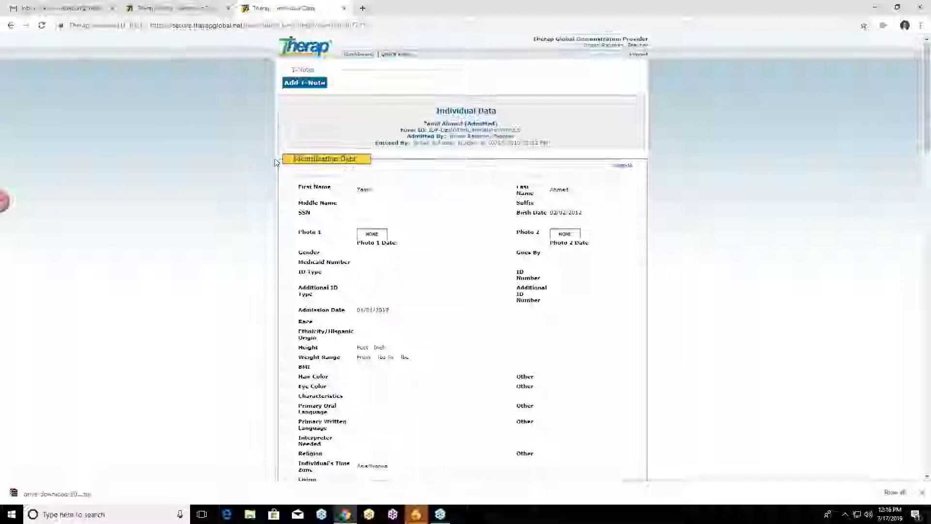
Open the individual's program enrollment and choose to enroll them in the Day Shift program at DEMO SITE (BD).
scroll(274, 163, "down", 1)
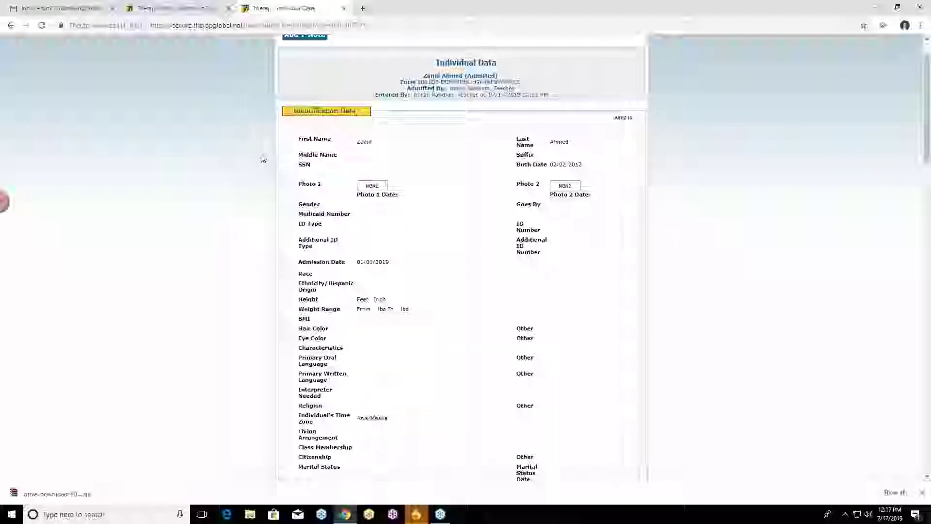
scroll(264, 159, "down", 1)
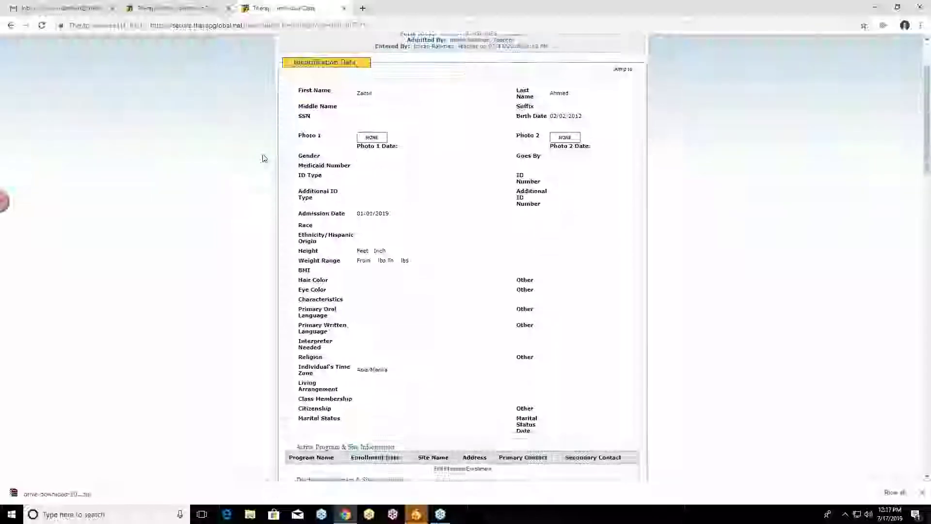
scroll(264, 158, "down", 5)
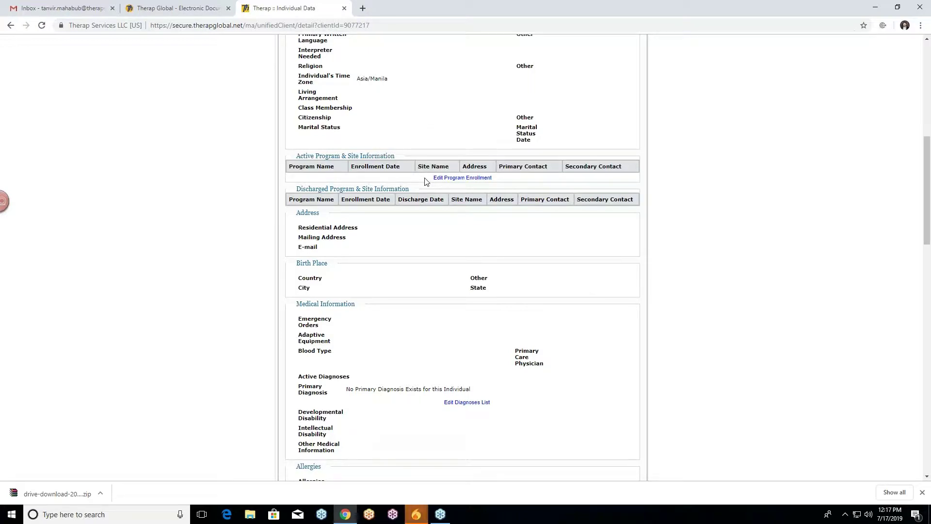
left_click(456, 180)
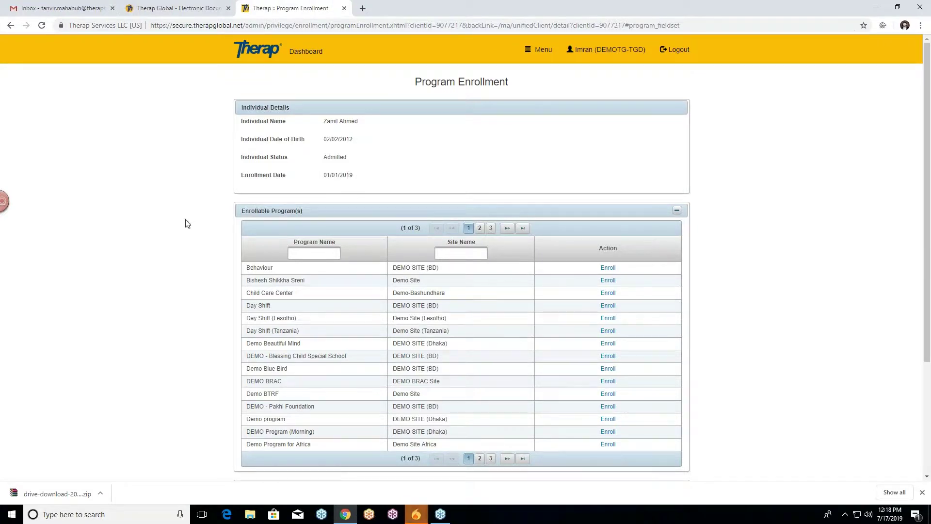
scroll(212, 216, "down", 1)
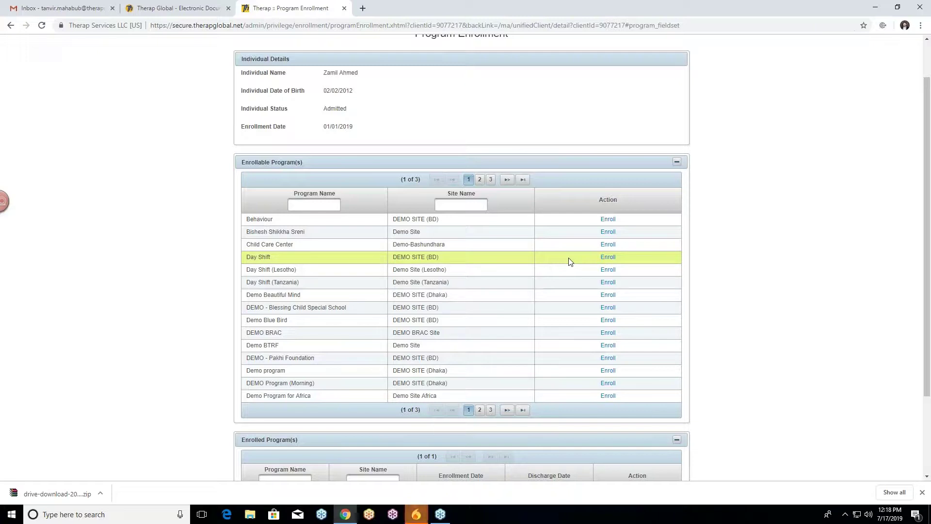
left_click(606, 257)
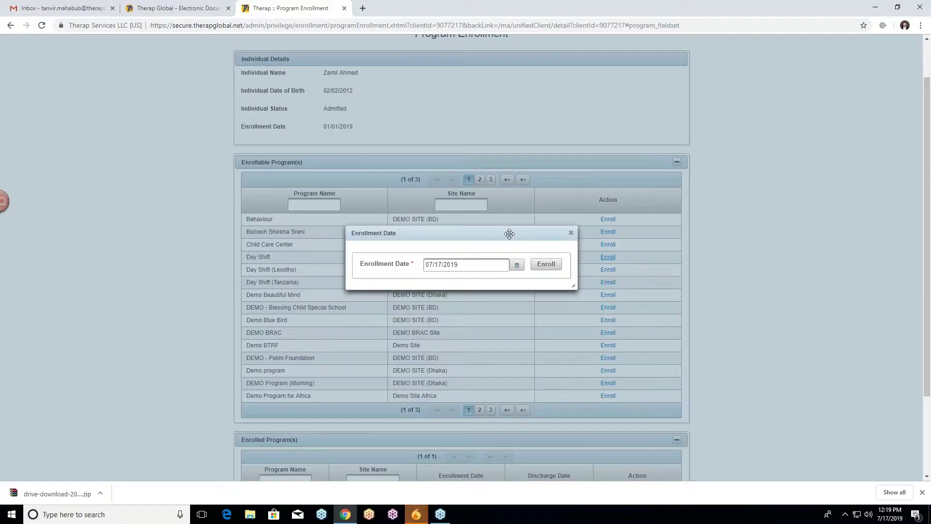
Set the enrollment date to 01/06/2019, enroll the individual, and save the program enrollment.
left_click(517, 265)
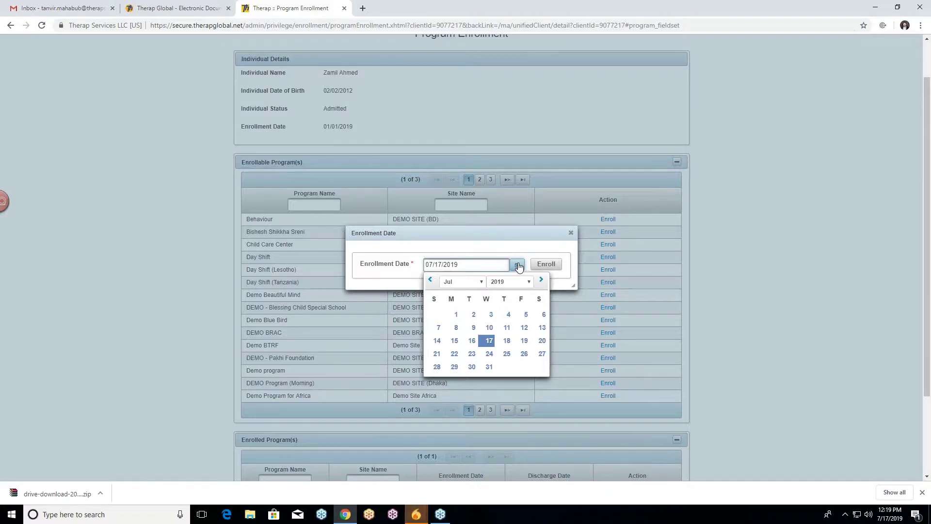
left_click(481, 285)
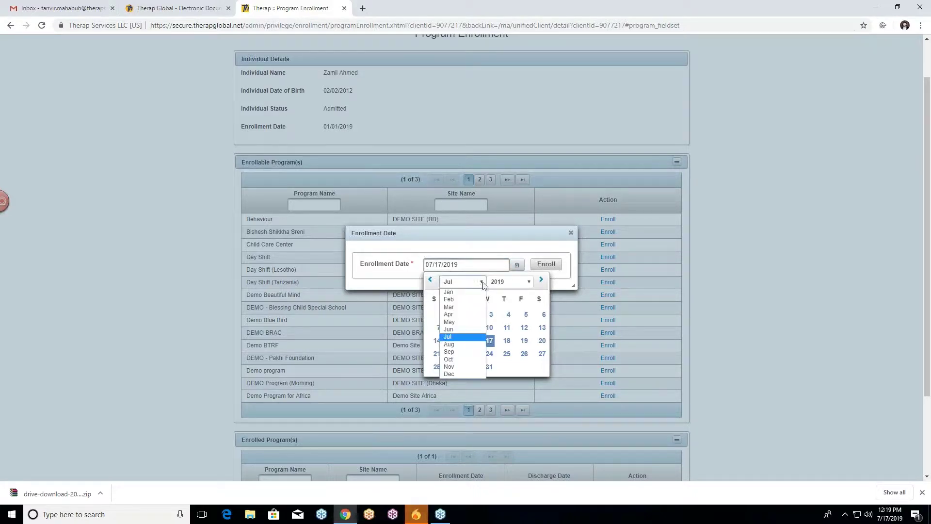
left_click(456, 292)
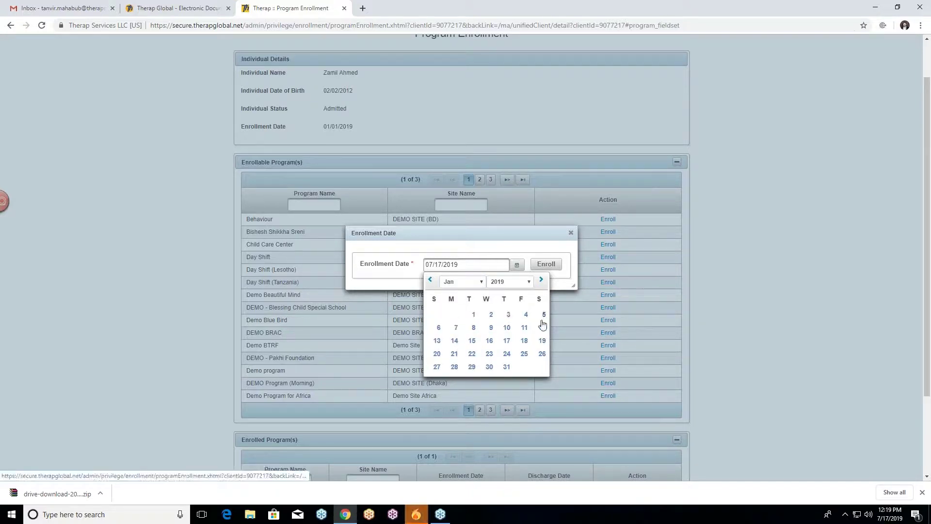
left_click(439, 328)
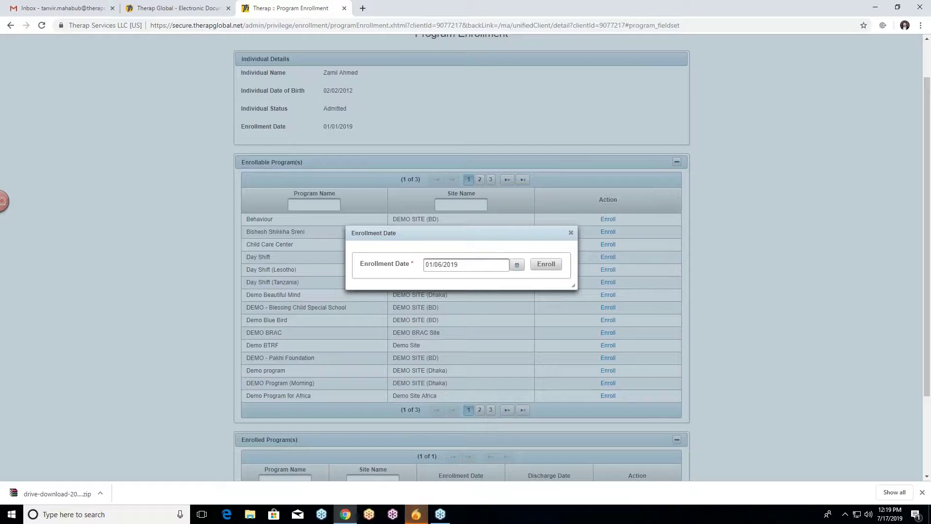
left_click(546, 265)
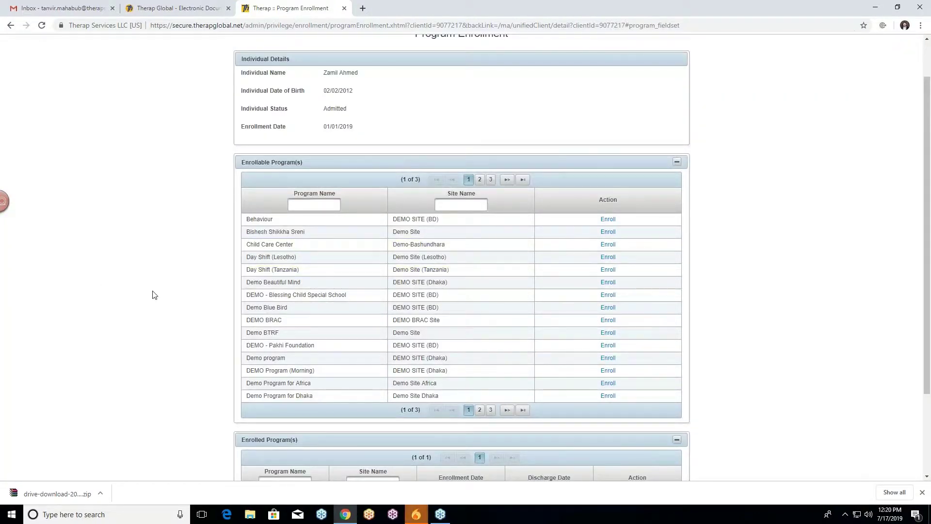
scroll(154, 295, "down", 3)
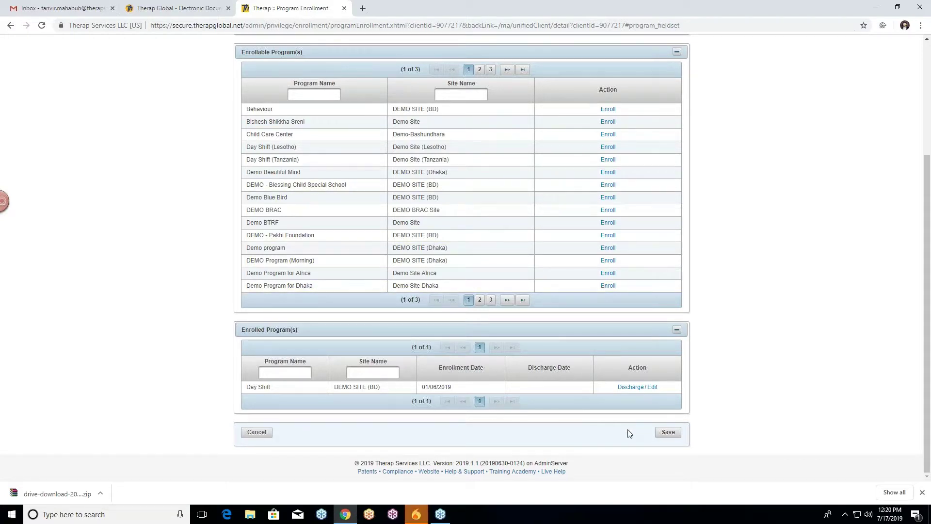
left_click(668, 432)
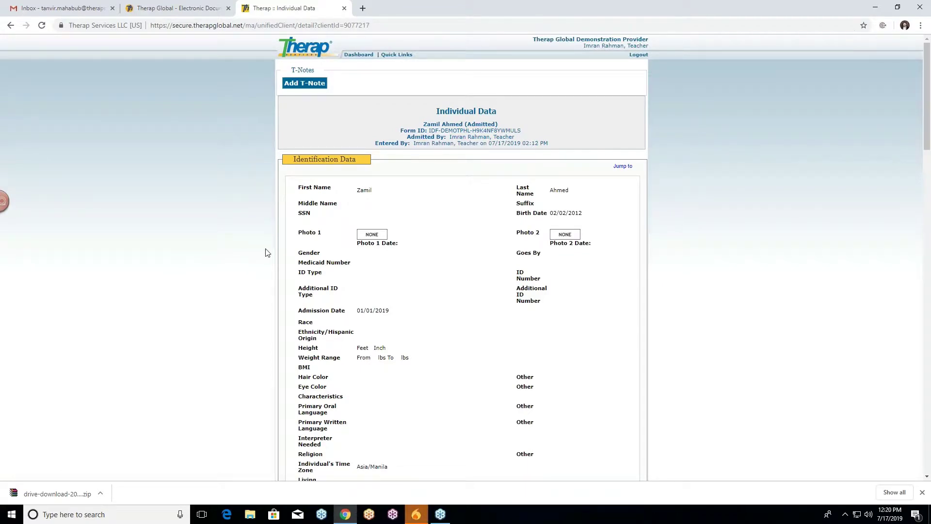
Review the individual's identification data and the Active Program & Site Information on the record.
scroll(269, 254, "down", 5)
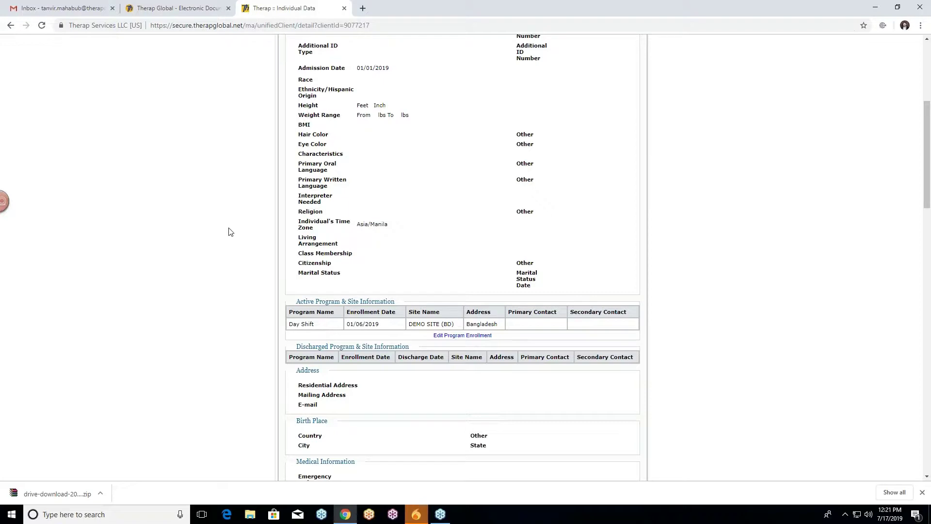
scroll(230, 231, "up", 2)
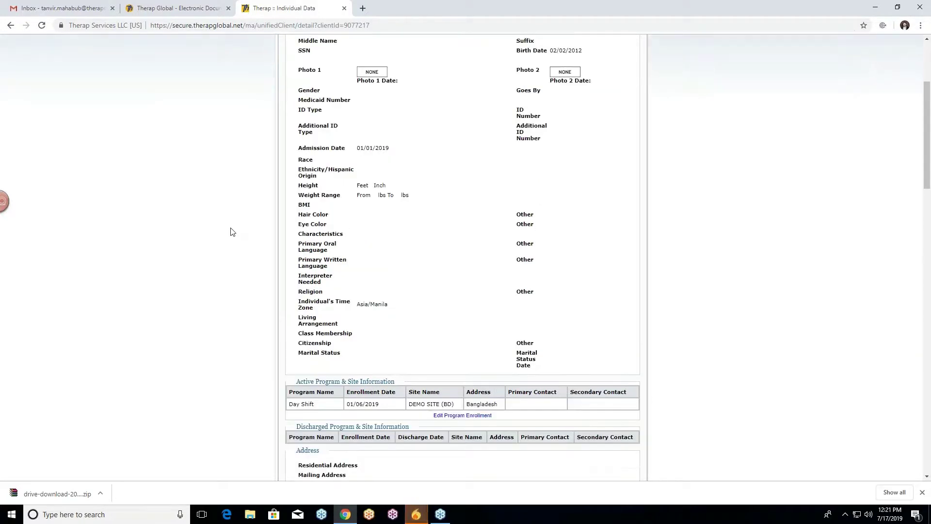
scroll(231, 231, "up", 1)
scroll(230, 232, "up", 2)
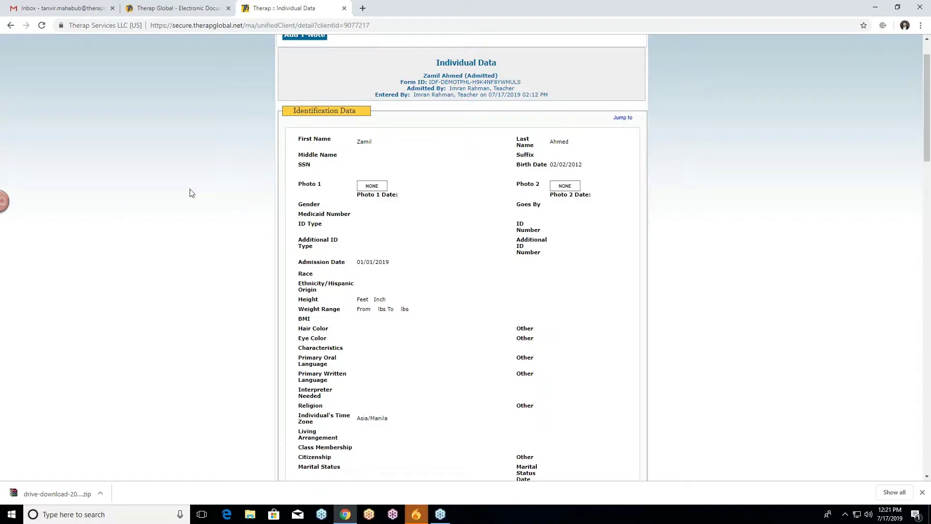
scroll(218, 207, "down", 1)
scroll(218, 207, "down", 2)
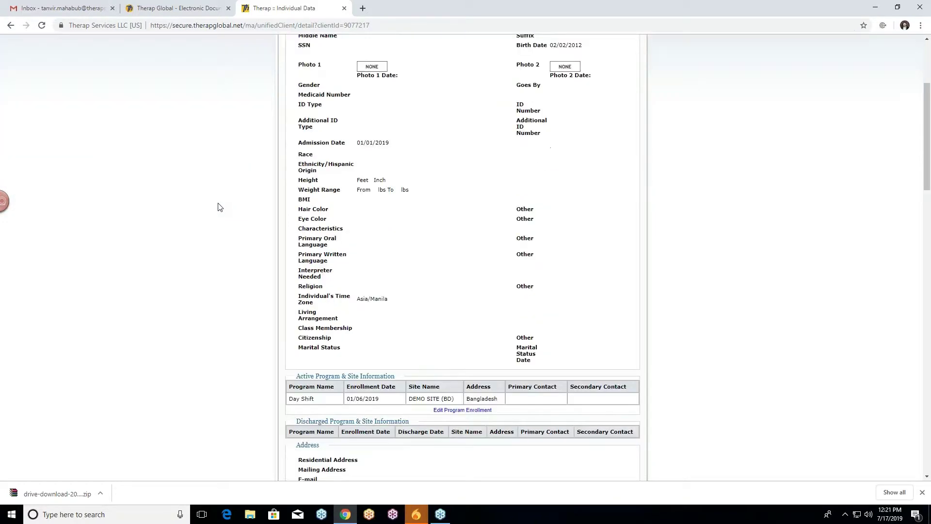
scroll(219, 206, "down", 1)
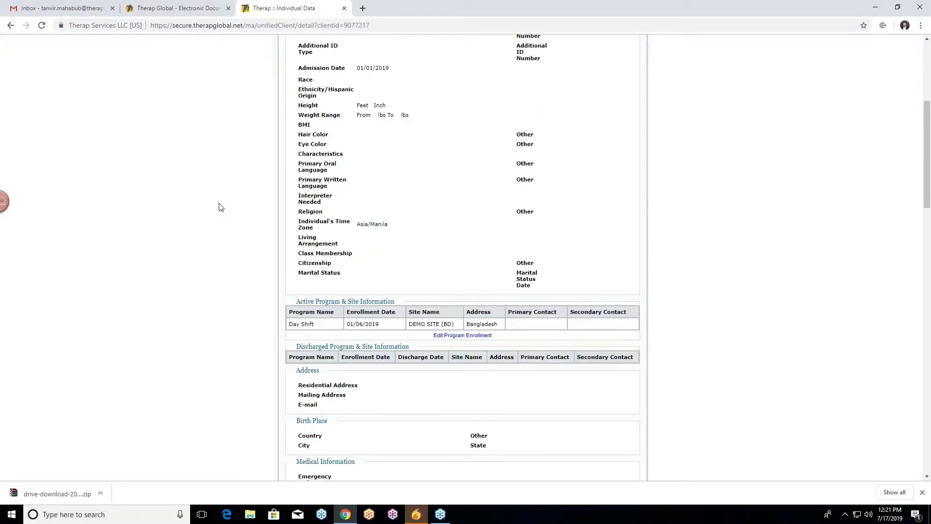
Open the admitted individual's data record for editing.
scroll(221, 206, "down", 10)
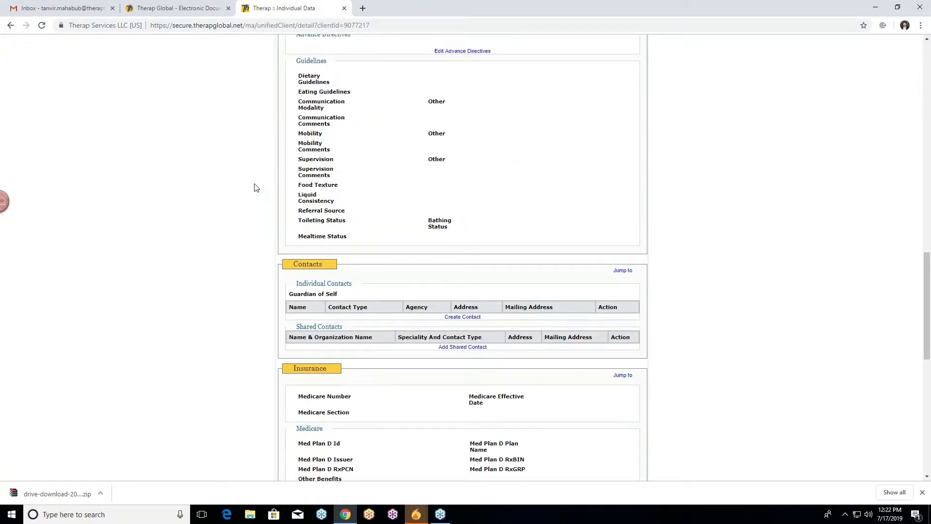
scroll(257, 188, "down", 1)
scroll(257, 189, "down", 4)
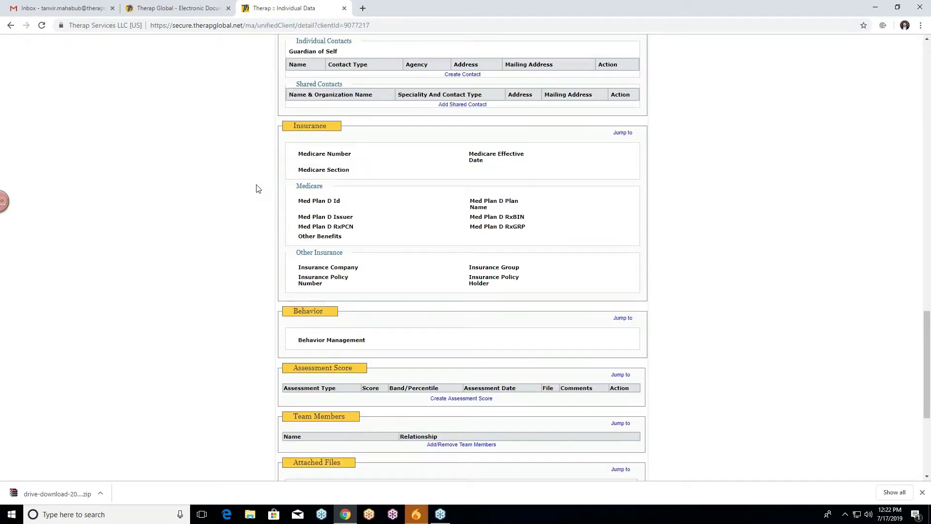
scroll(257, 188, "down", 1)
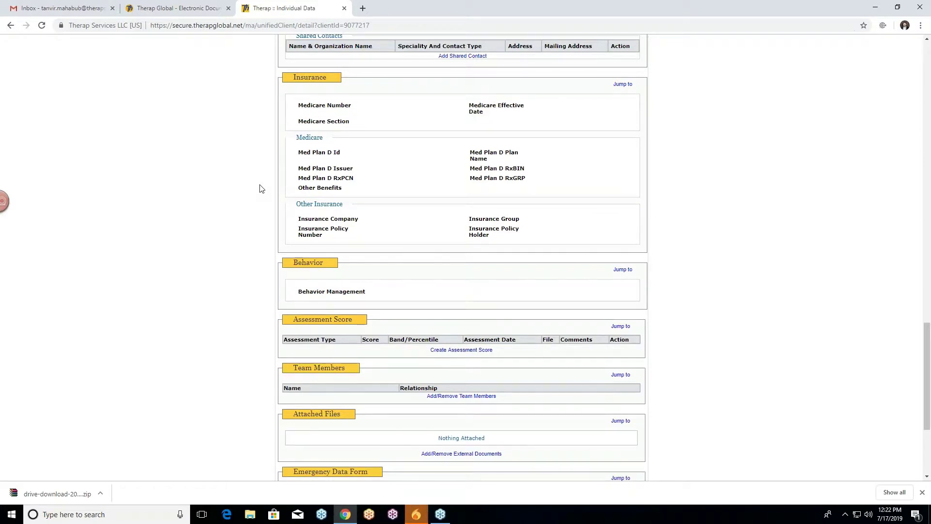
scroll(262, 188, "down", 2)
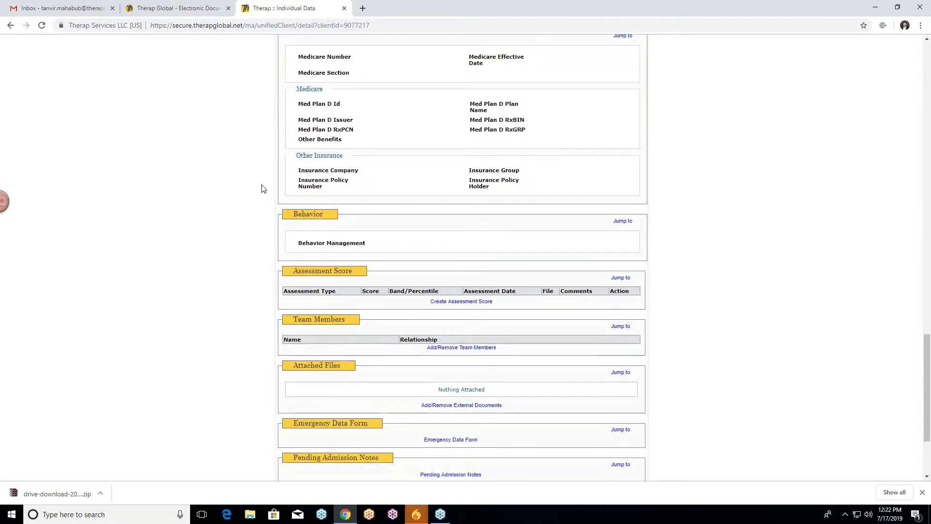
scroll(262, 189, "down", 1)
scroll(261, 188, "down", 1)
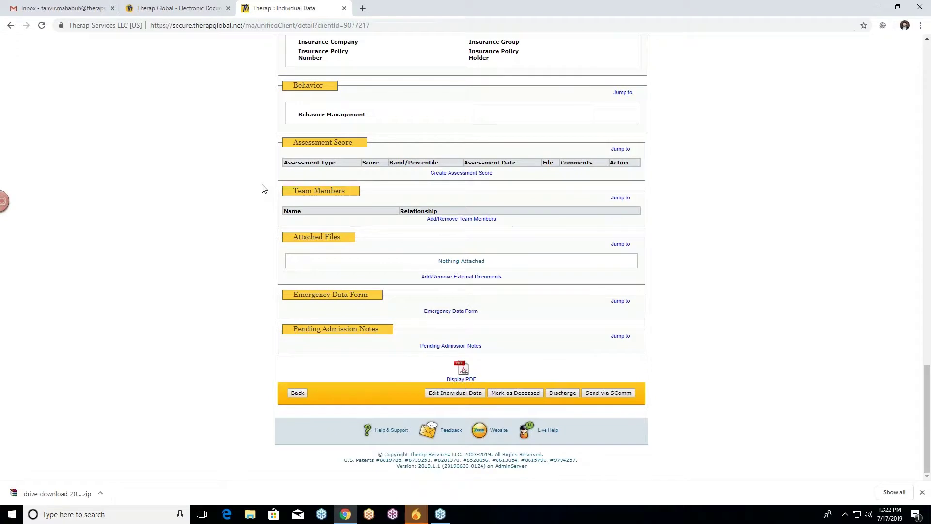
left_click(449, 395)
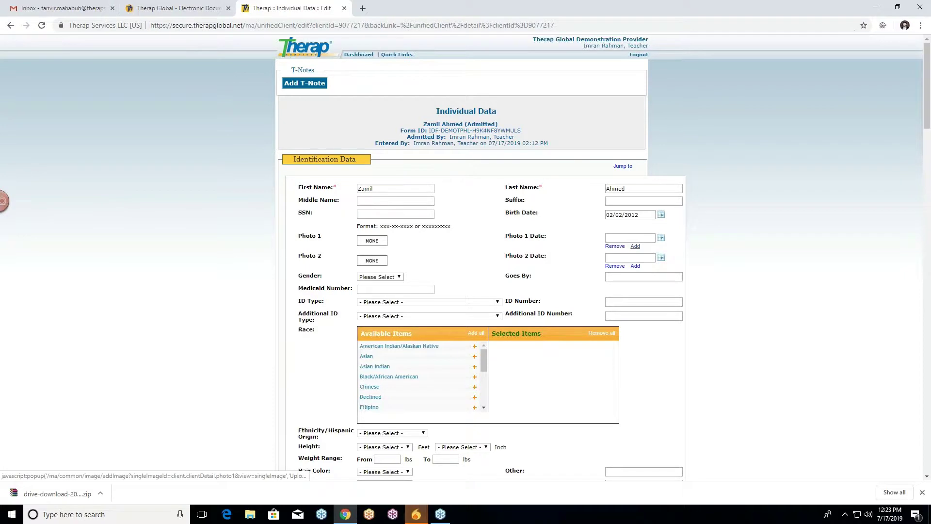
Upload the image Selected-Avatars-190303_01 from the Avatar folder on New Volume (E:) as the individual's Photo 1.
left_click(636, 247)
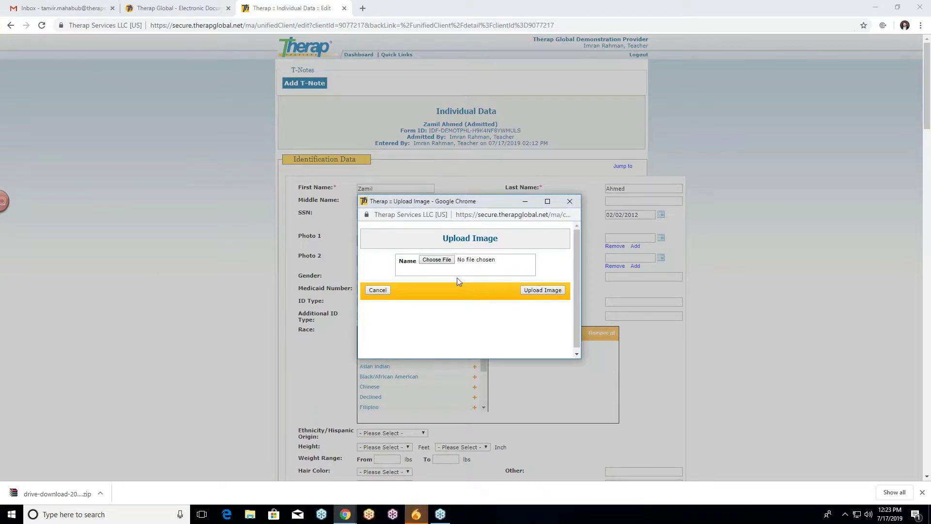
left_click(437, 260)
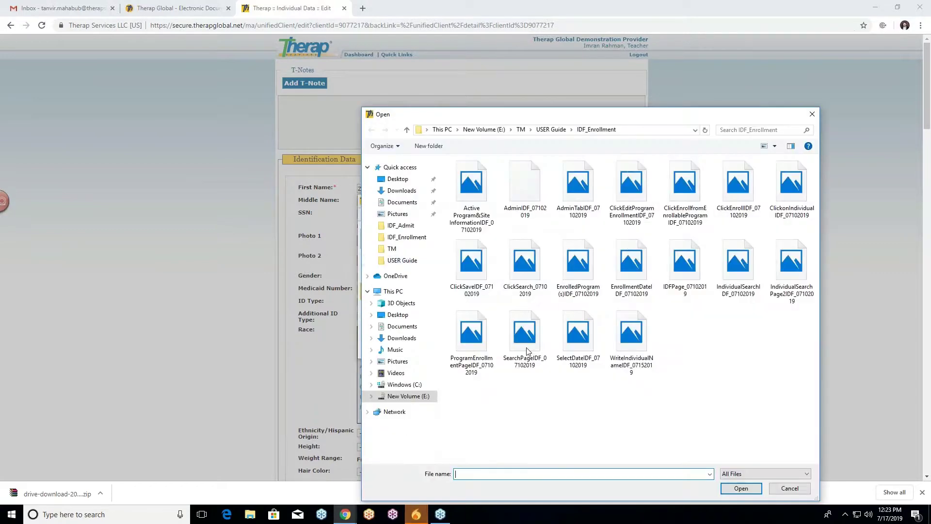
left_click(418, 396)
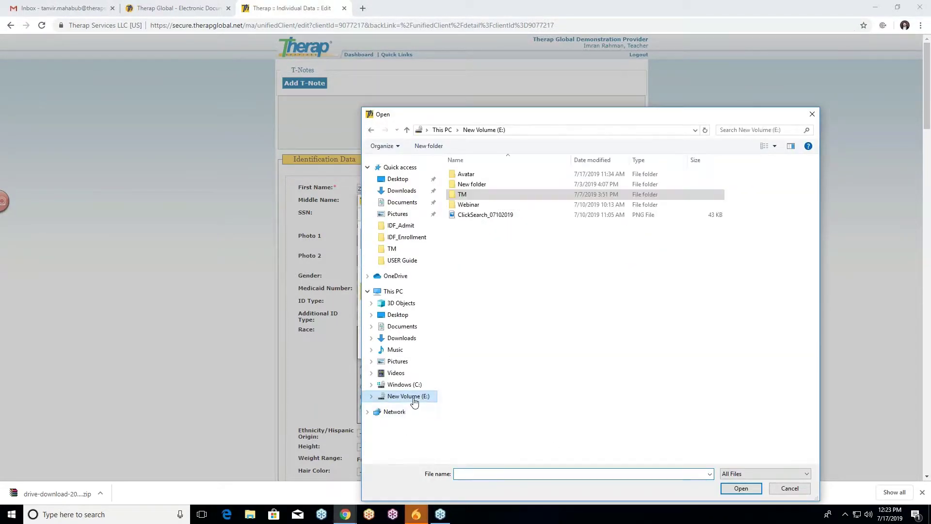
left_click(481, 173)
double_click(481, 173)
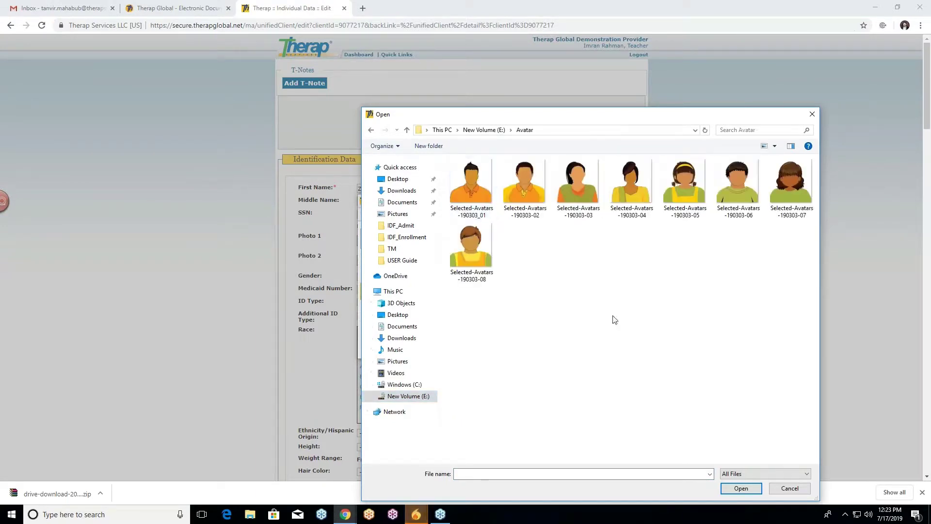
left_click(480, 185)
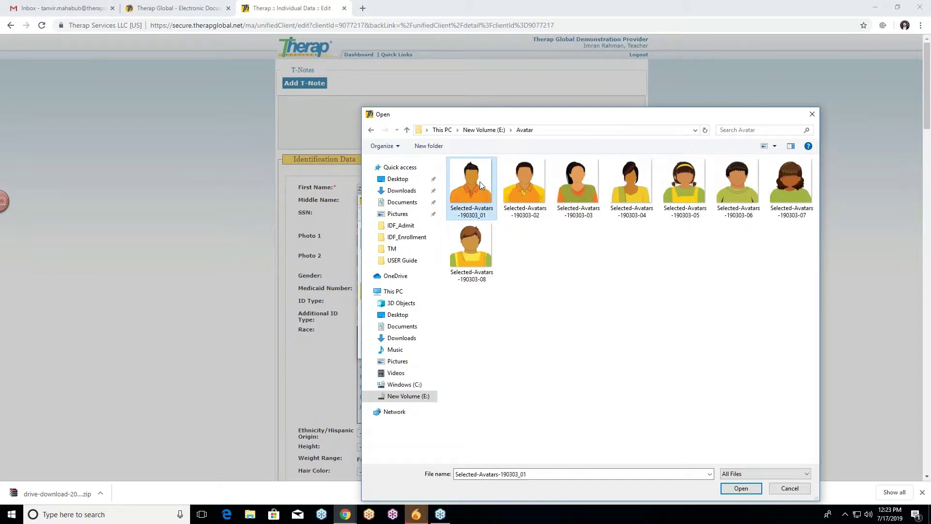
left_click(740, 488)
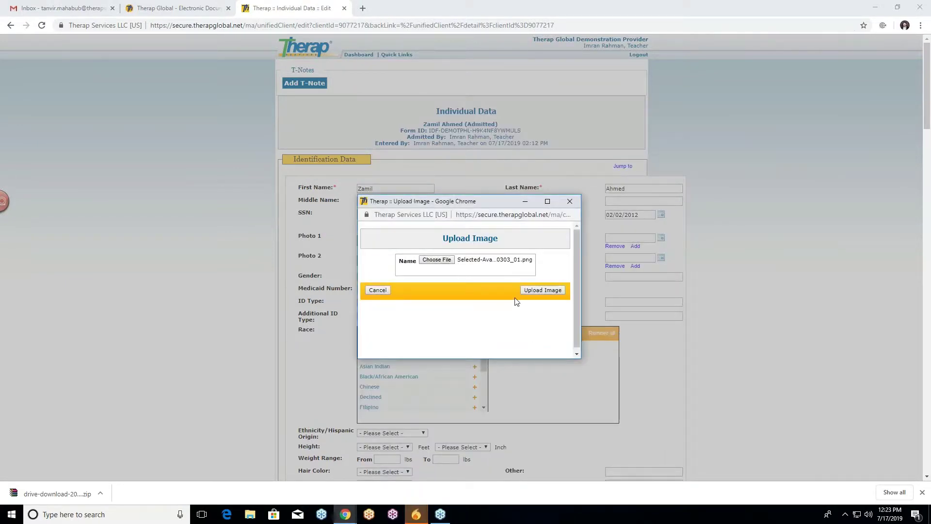
left_click(543, 290)
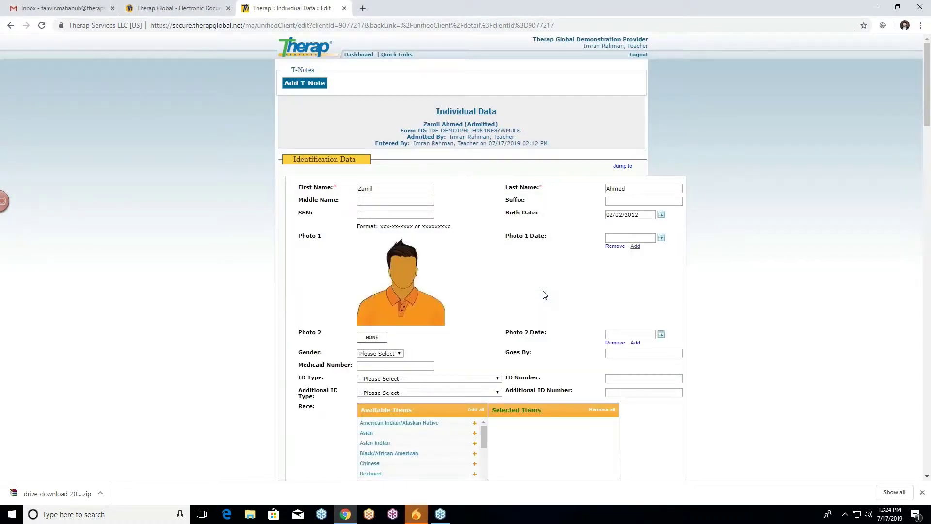
Set the individual's gender to Male in the identification data.
scroll(274, 260, "down", 1)
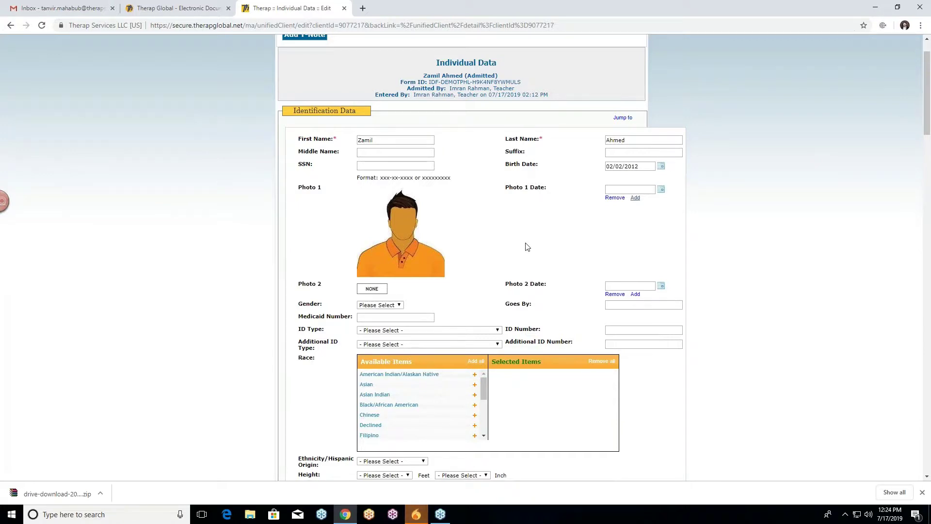
scroll(538, 238, "down", 1)
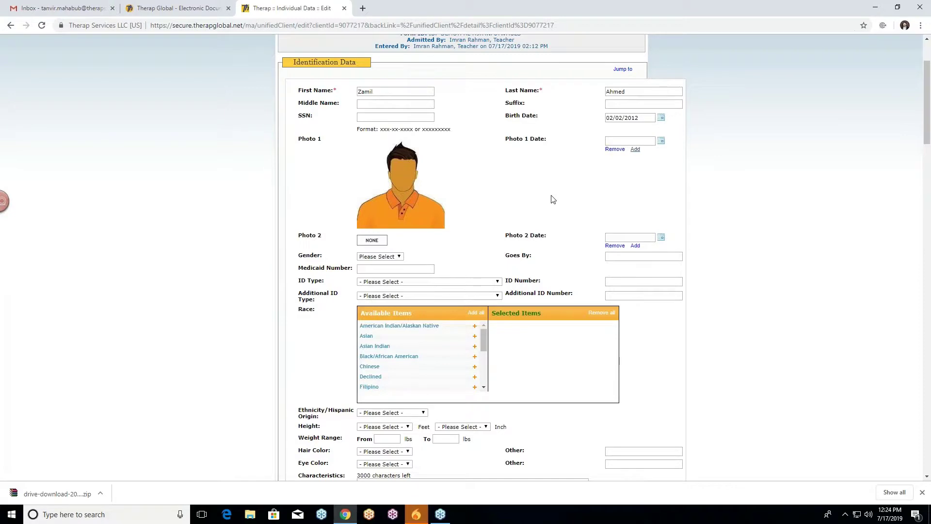
scroll(571, 188, "down", 1)
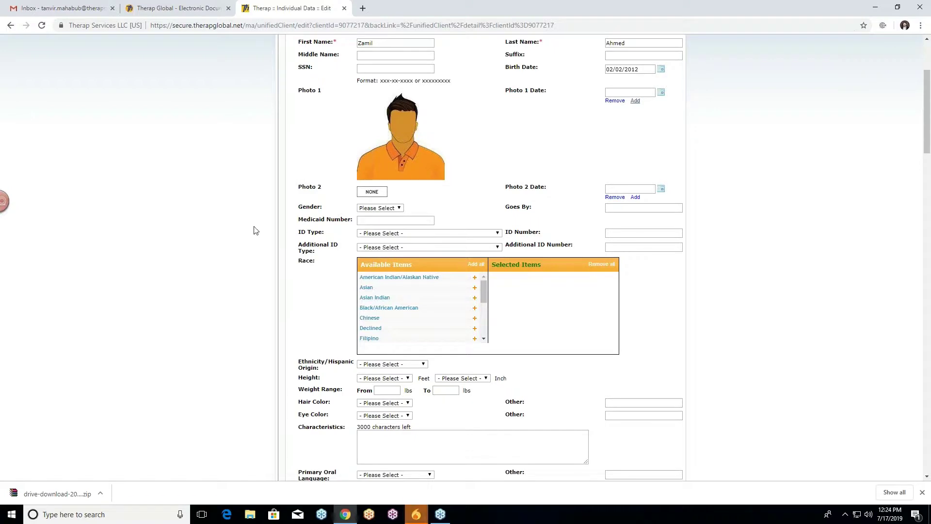
scroll(257, 230, "down", 1)
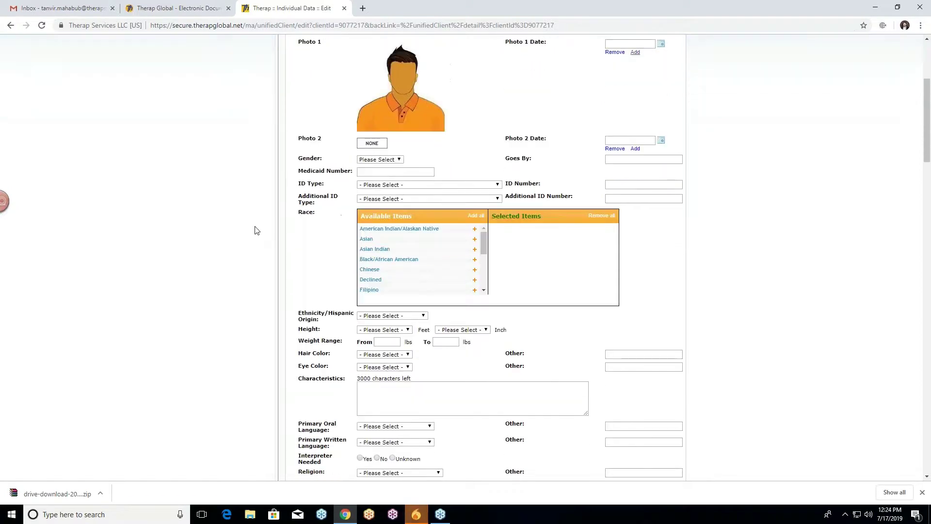
left_click(390, 163)
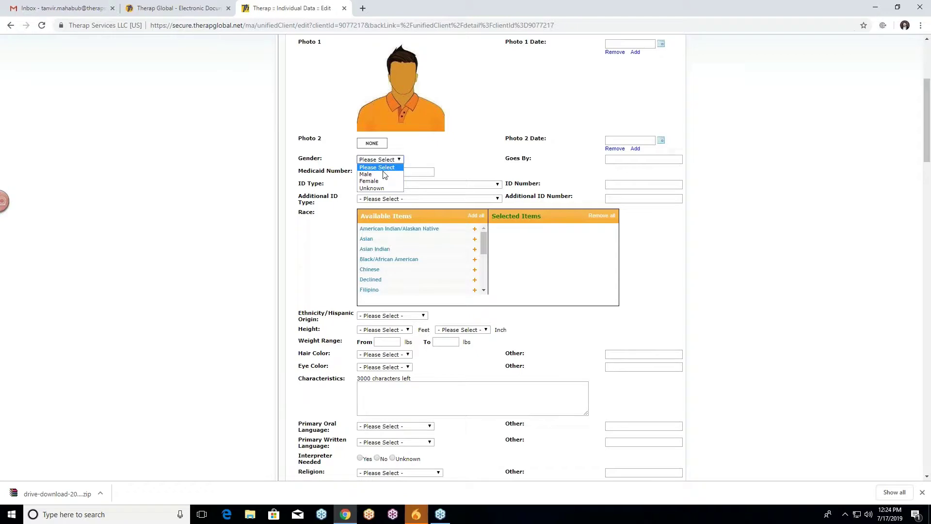
left_click(386, 174)
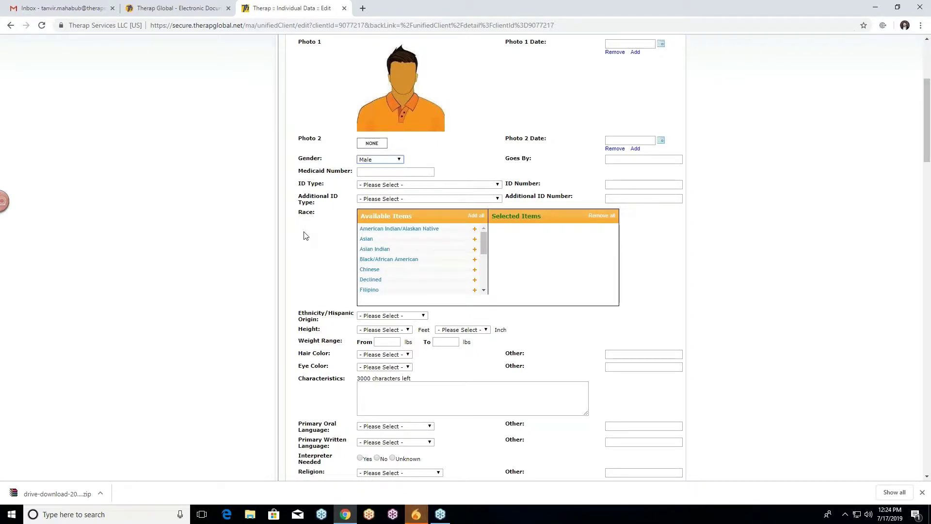
Set the individual's Ethnicity/Hispanic Origin to Bengali.
scroll(305, 236, "down", 2)
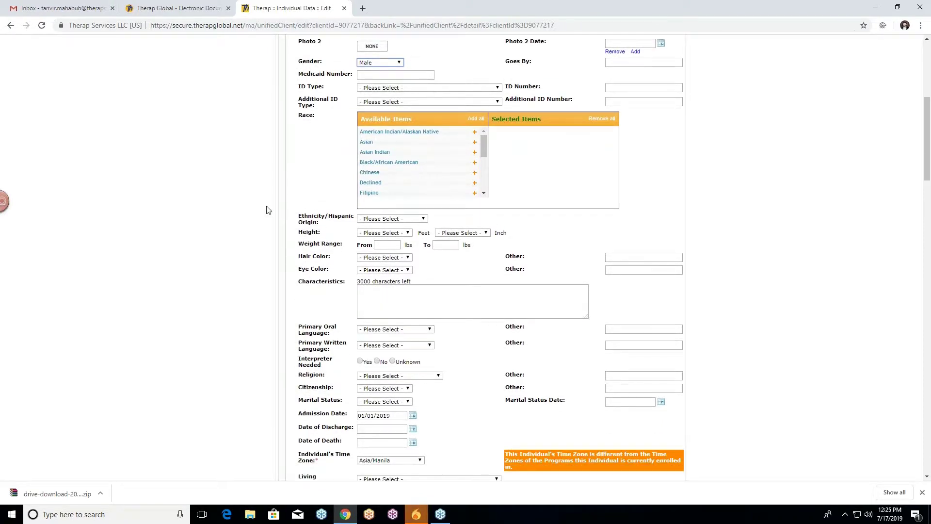
scroll(266, 210, "down", 1)
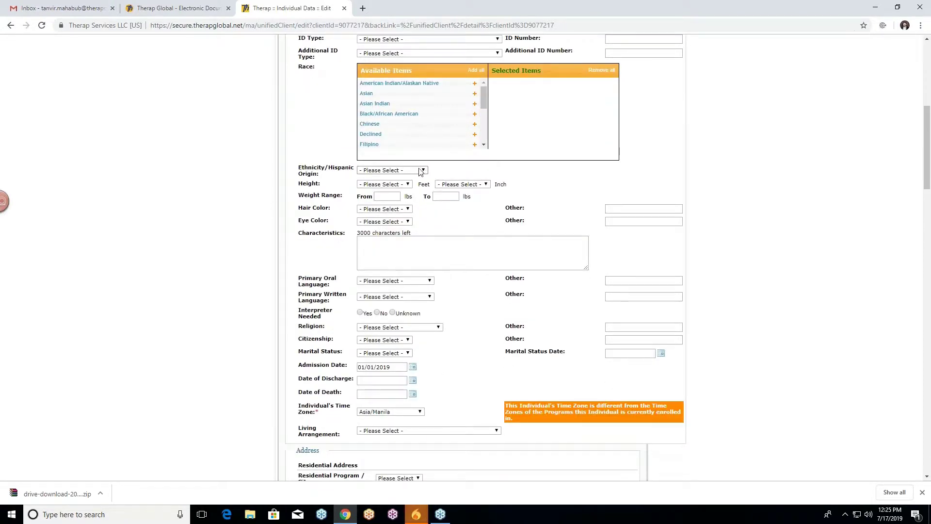
left_click(420, 172)
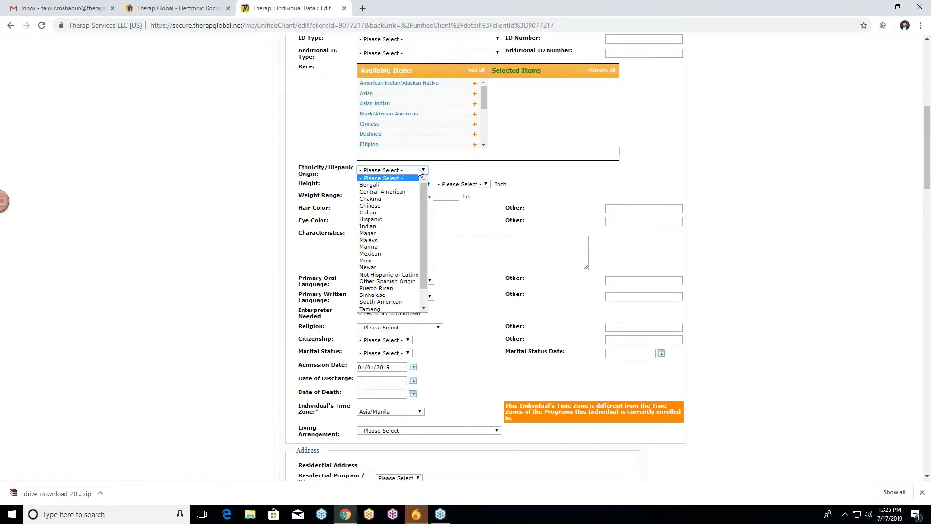
left_click(369, 185)
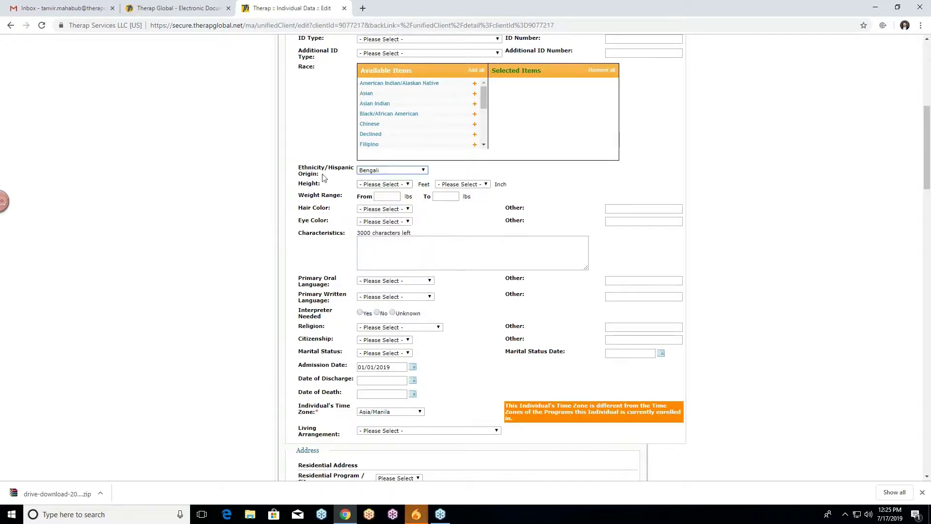
Set the individual's height to 3 feet 0 inches in the identification data.
left_click(402, 185)
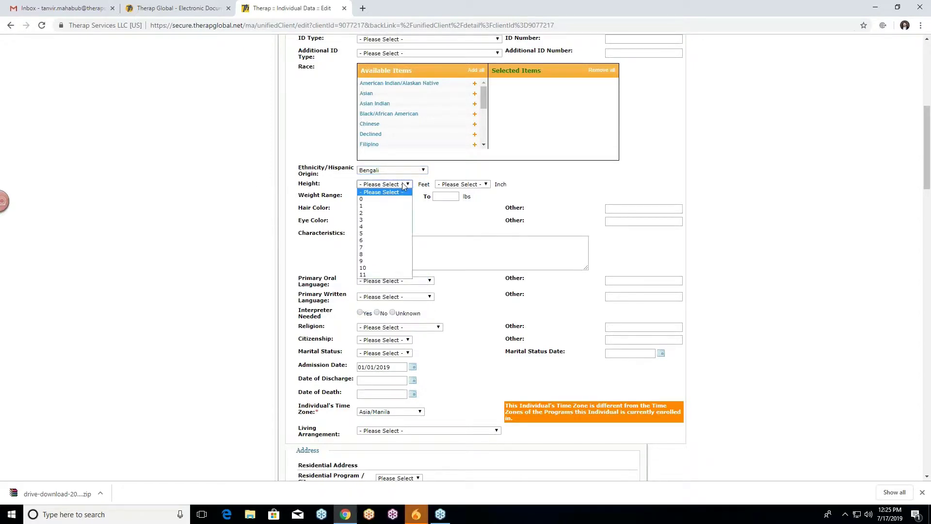
left_click(529, 194)
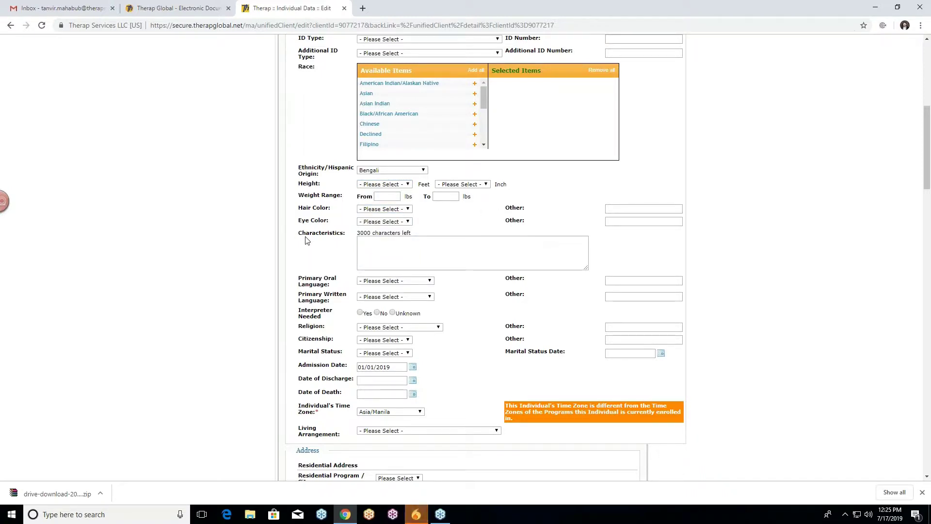
scroll(286, 257, "down", 1)
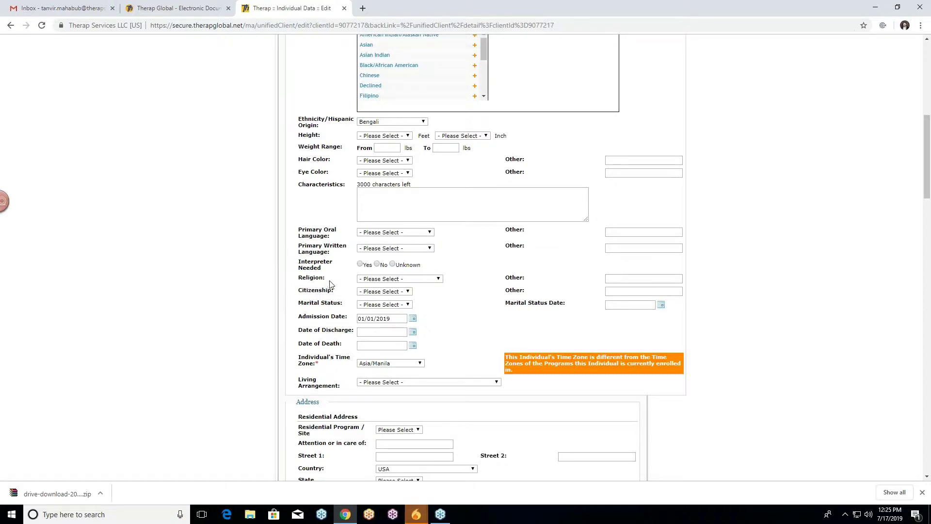
scroll(290, 282, "down", 1)
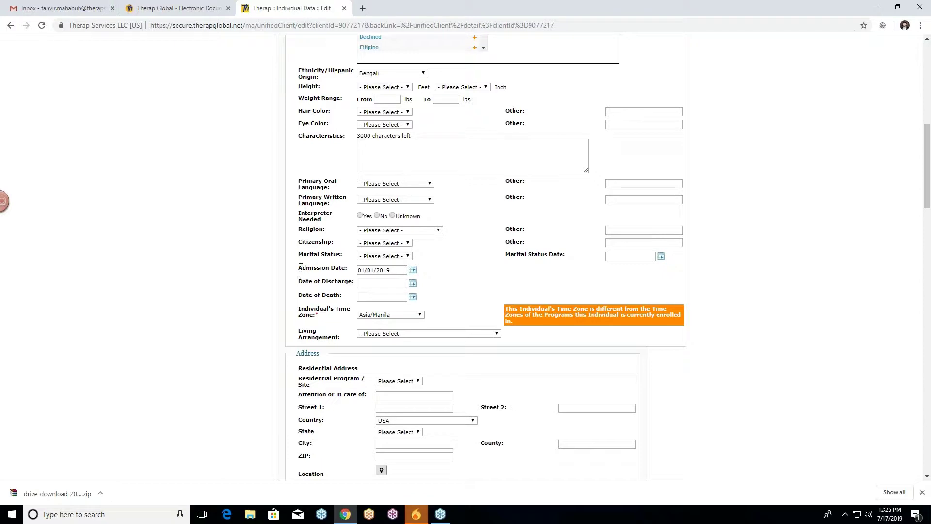
left_click(406, 89)
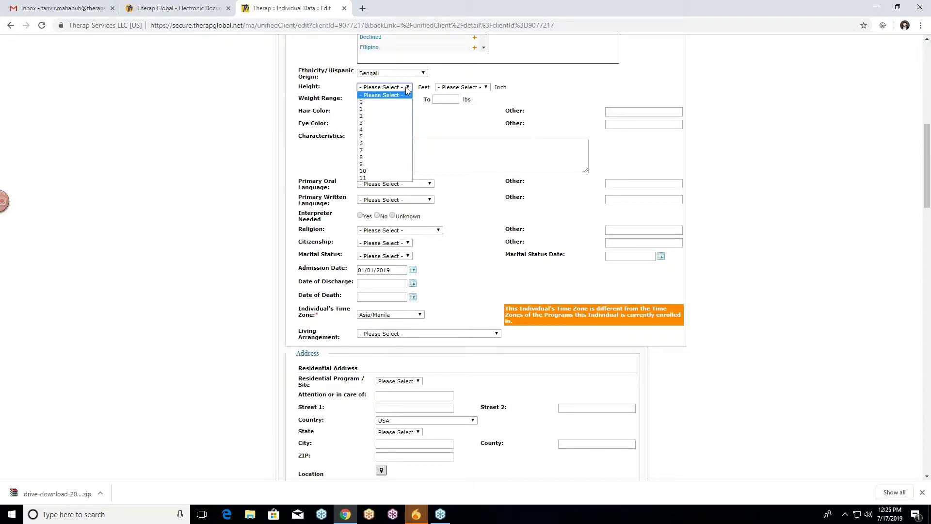
left_click(368, 123)
left_click(461, 87)
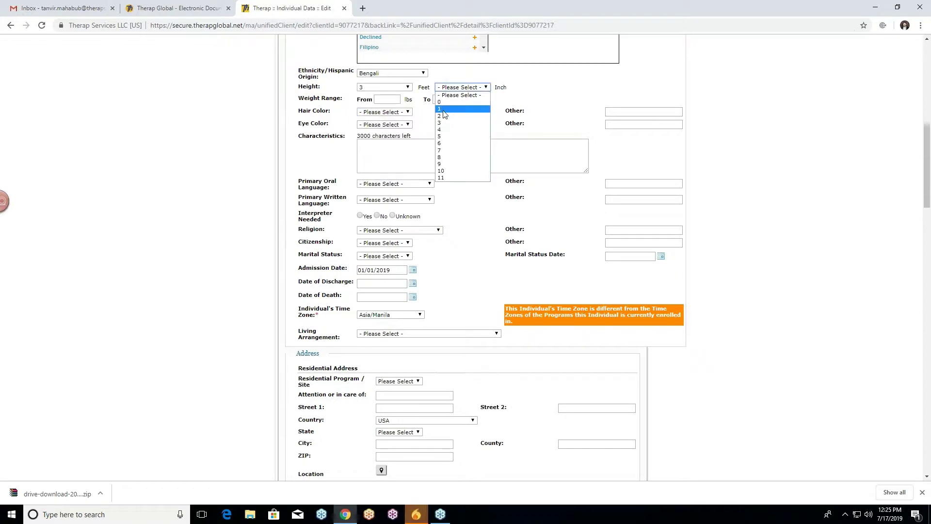
left_click(468, 88)
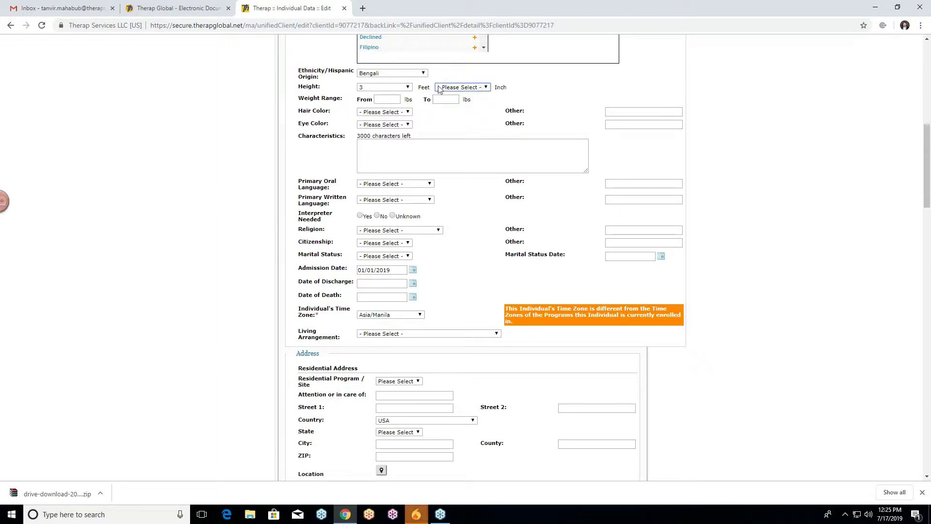
left_click(469, 88)
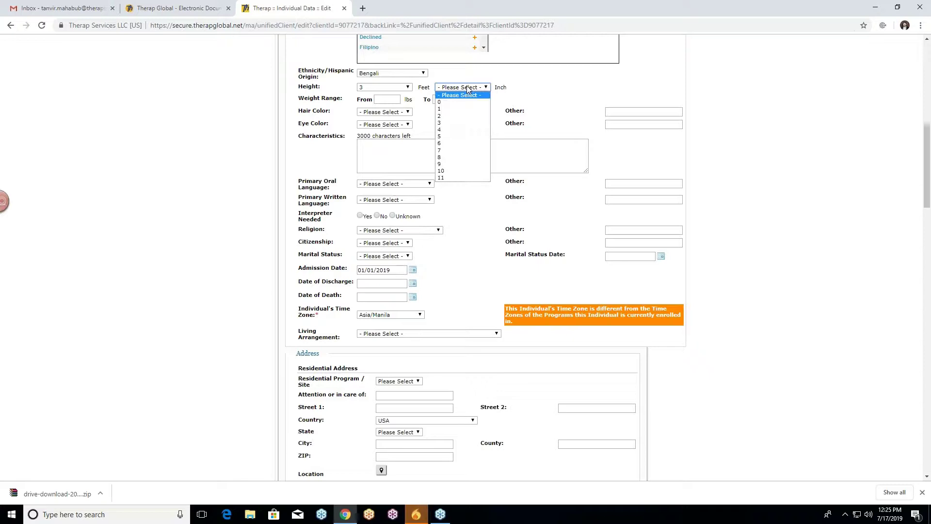
left_click(449, 103)
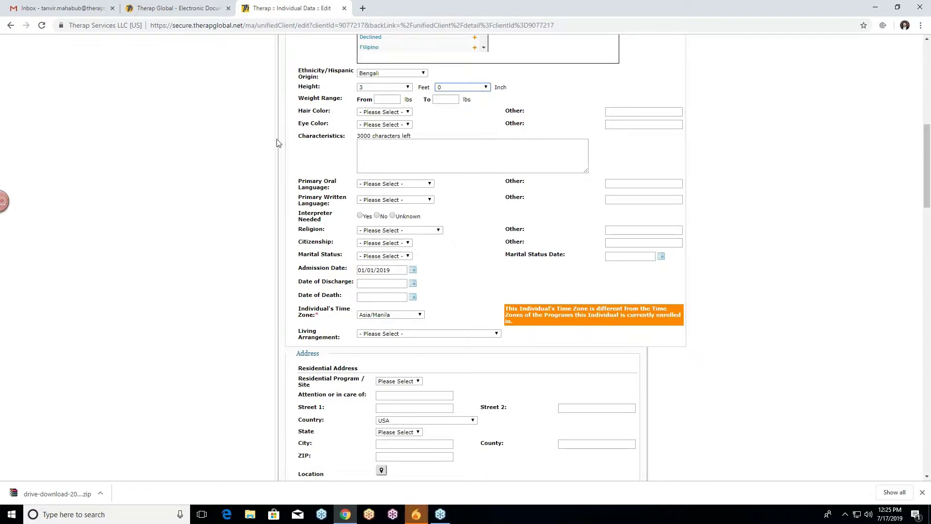
Set the individual's hair color to Black and eye color to Brown.
left_click(401, 113)
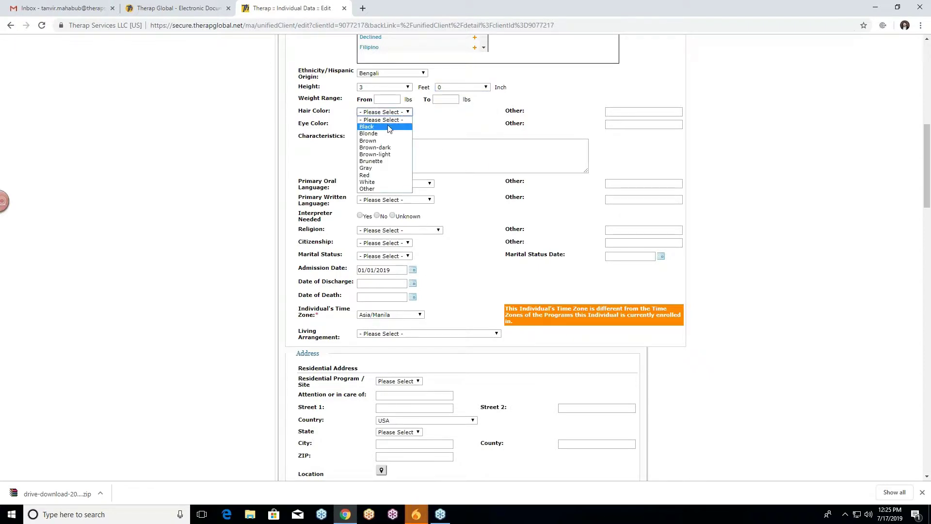
left_click(383, 127)
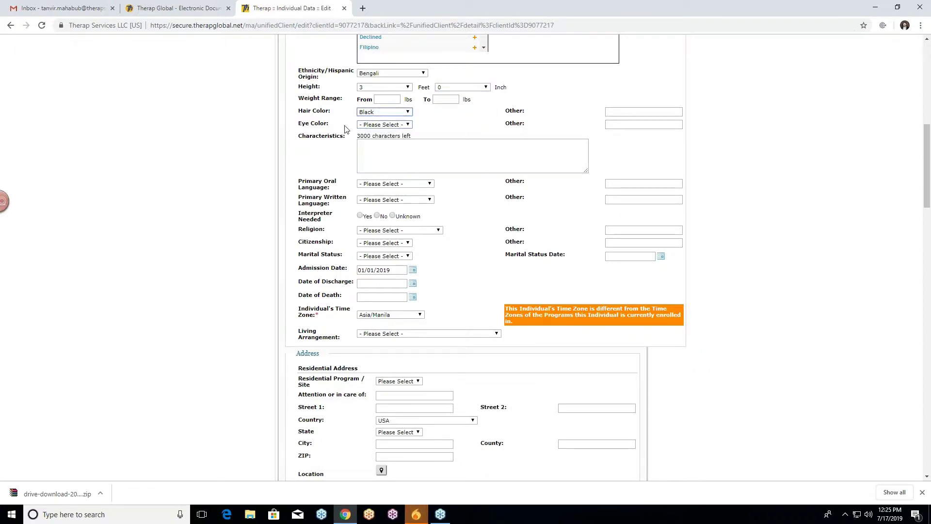
left_click(385, 125)
left_click(377, 154)
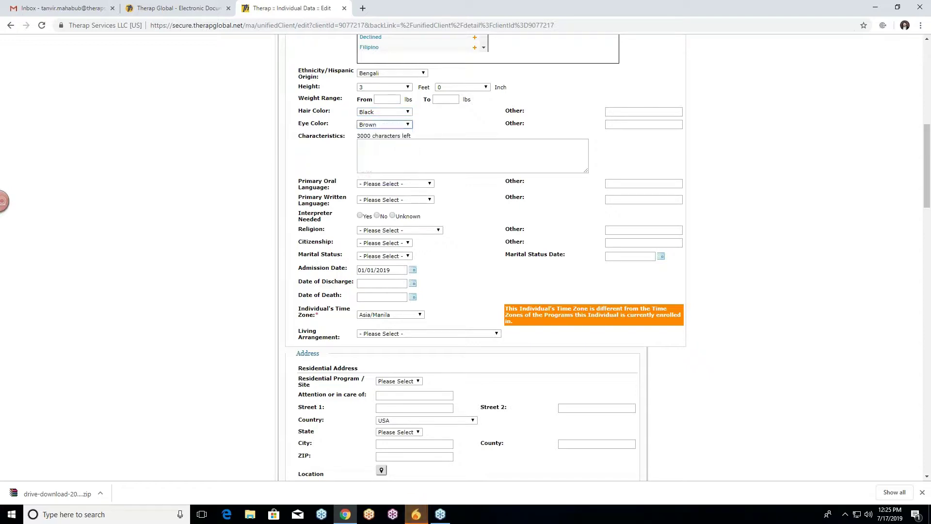
Change the individual's time zone to Asia/Dhaka.
scroll(258, 146, "down", 2)
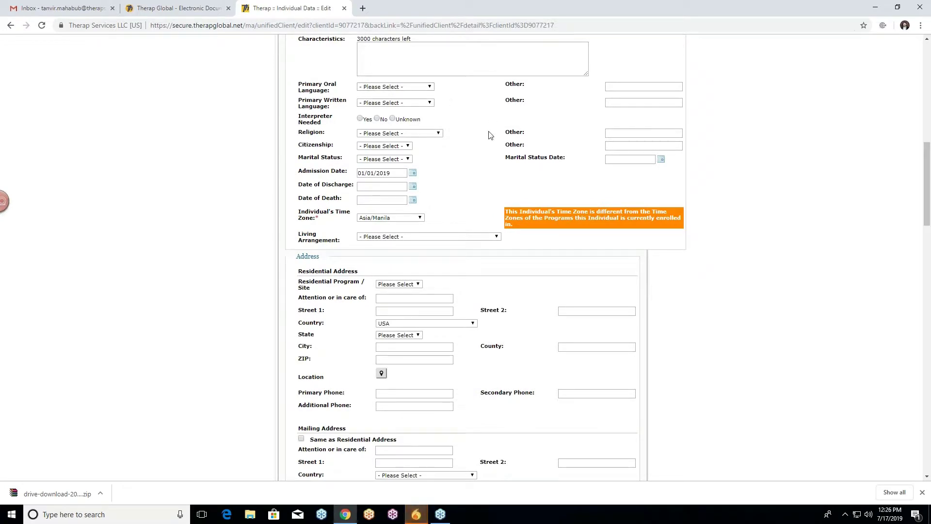
scroll(489, 135, "down", 1)
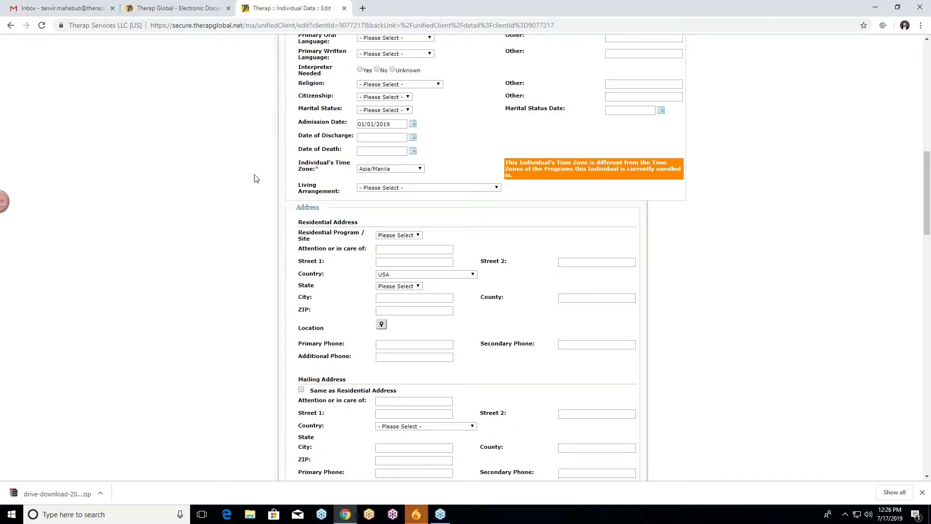
scroll(412, 124, "down", 1)
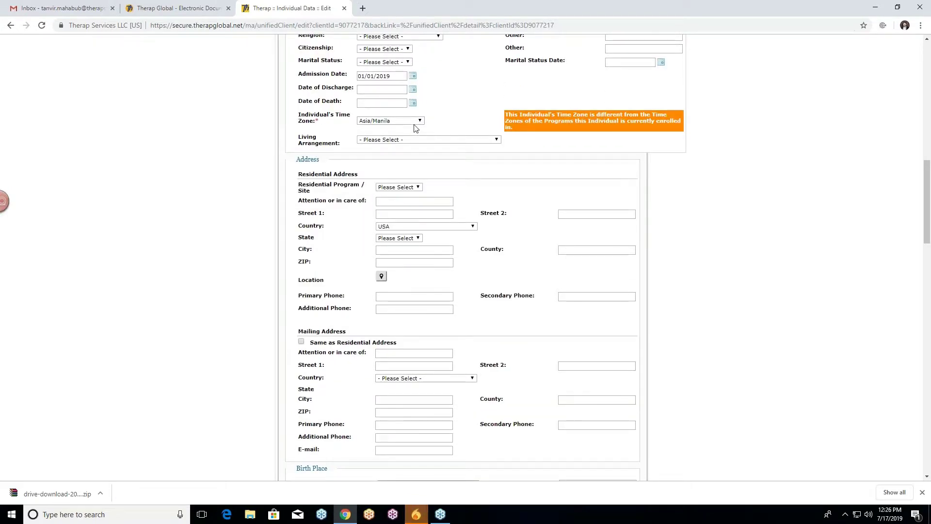
left_click(411, 122)
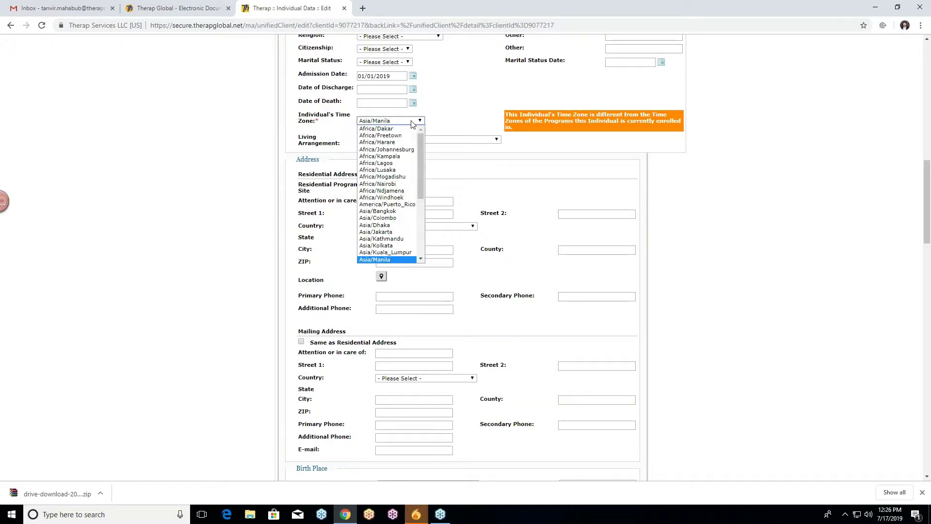
left_click(391, 226)
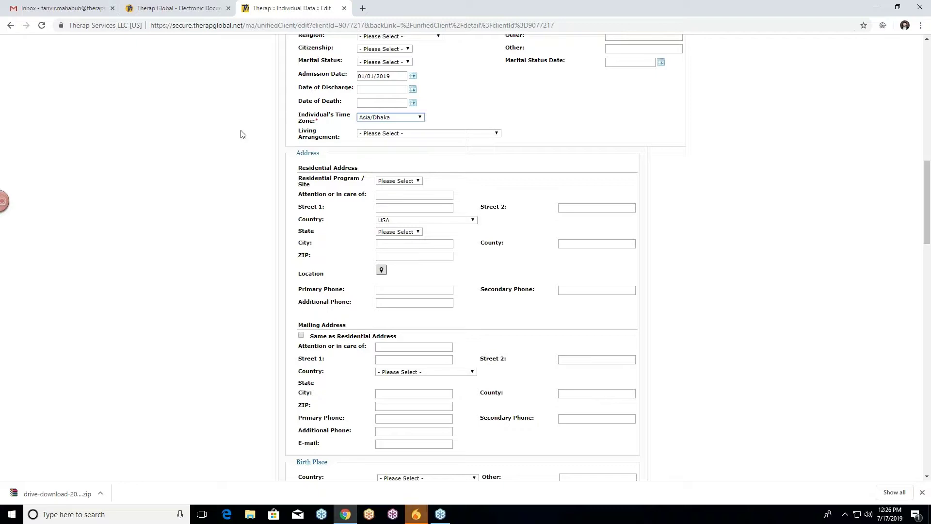
scroll(245, 134, "down", 1)
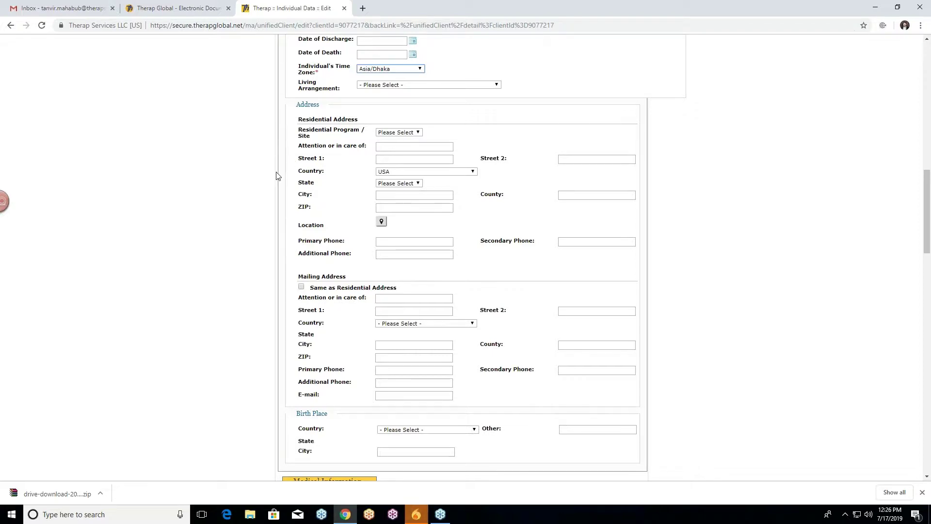
Set the country of the individual's residential address to Bangladesh.
scroll(277, 176, "down", 1)
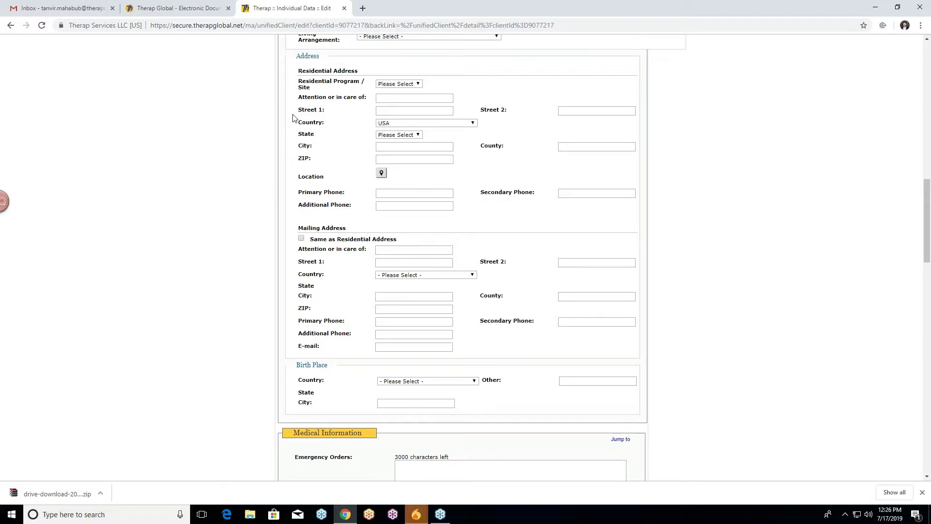
scroll(290, 150, "down", 2)
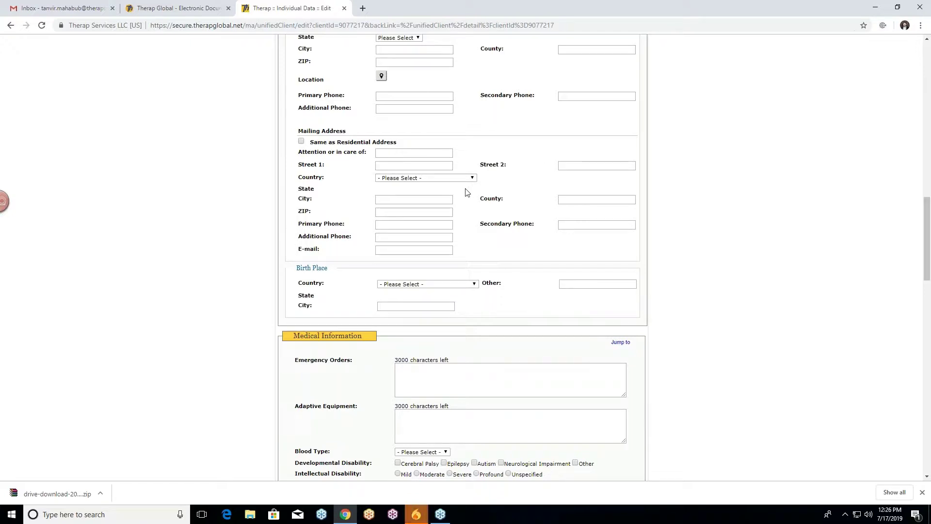
scroll(471, 194, "up", 1)
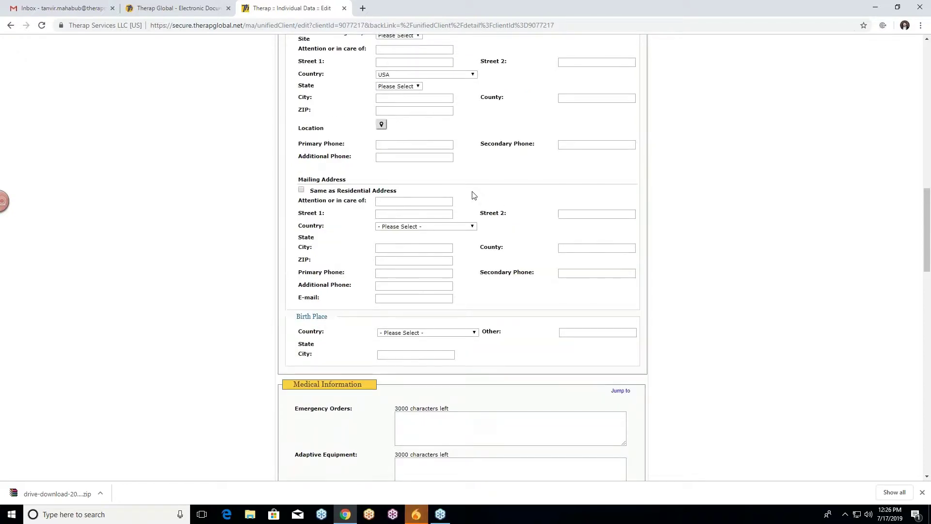
scroll(474, 194, "up", 2)
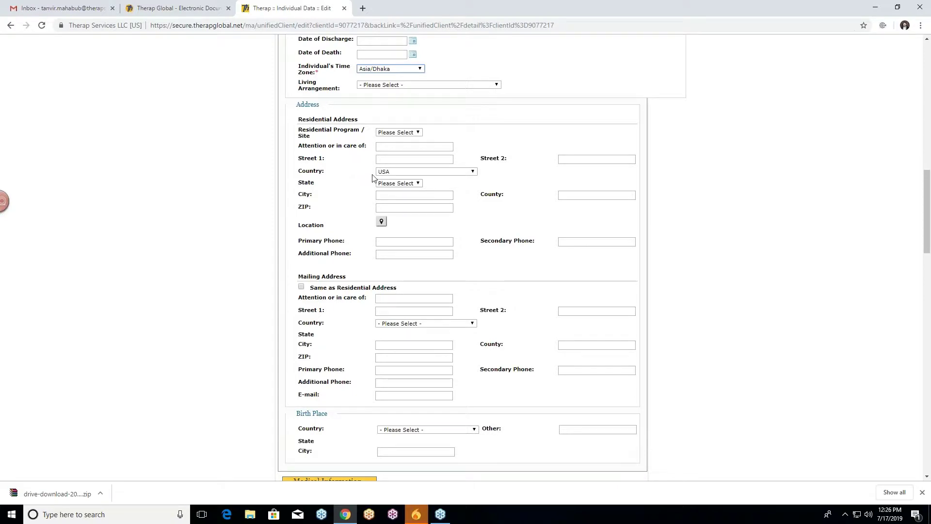
left_click(410, 174)
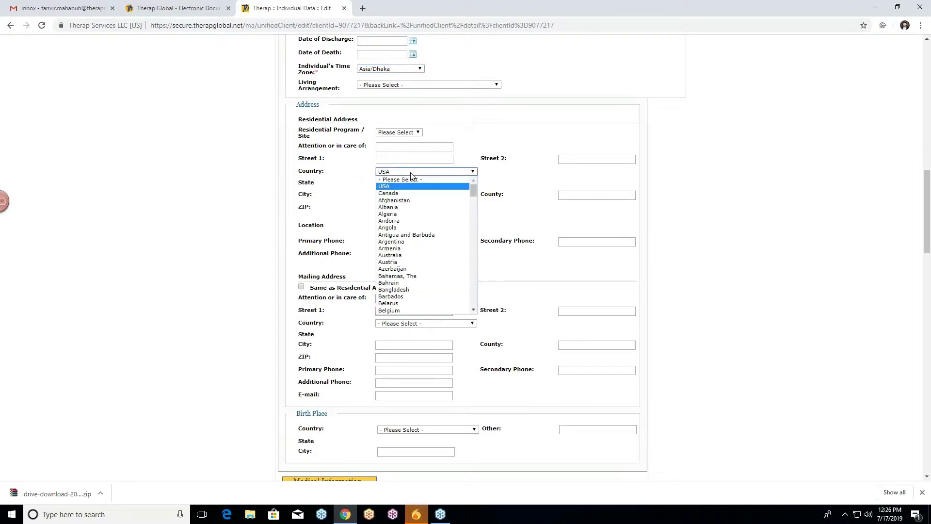
key("b")
key("b")
key("Return")
left_click(432, 173)
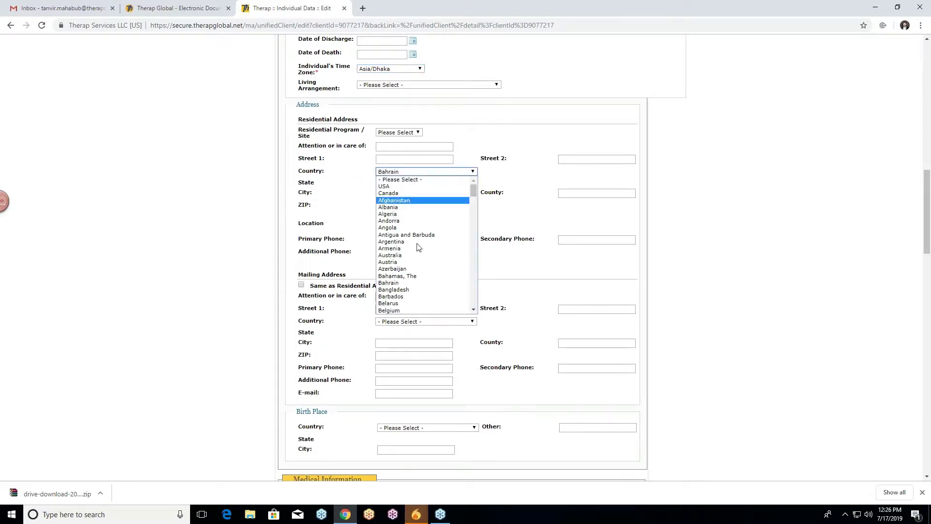
left_click(413, 289)
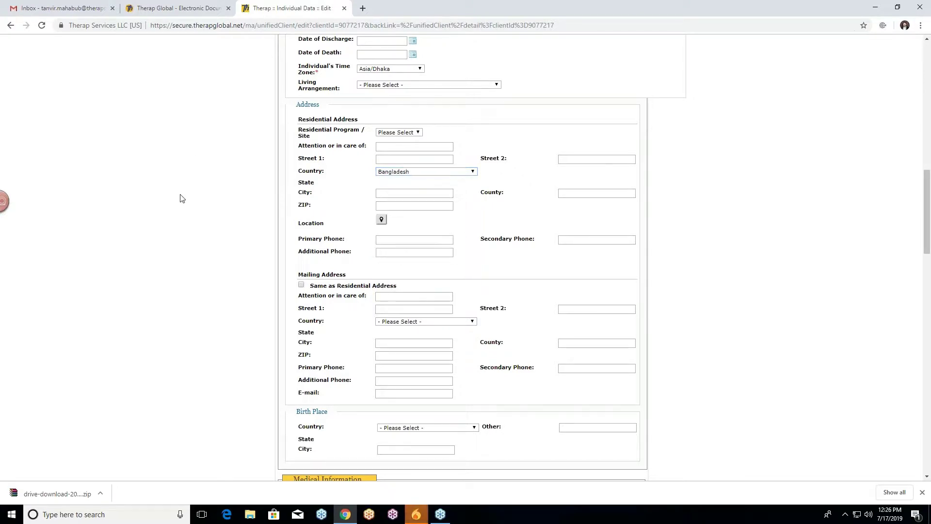
Set the individual's blood type to A+ in the medical information.
scroll(206, 190, "down", 2)
scroll(206, 189, "up", 2)
scroll(256, 163, "down", 3)
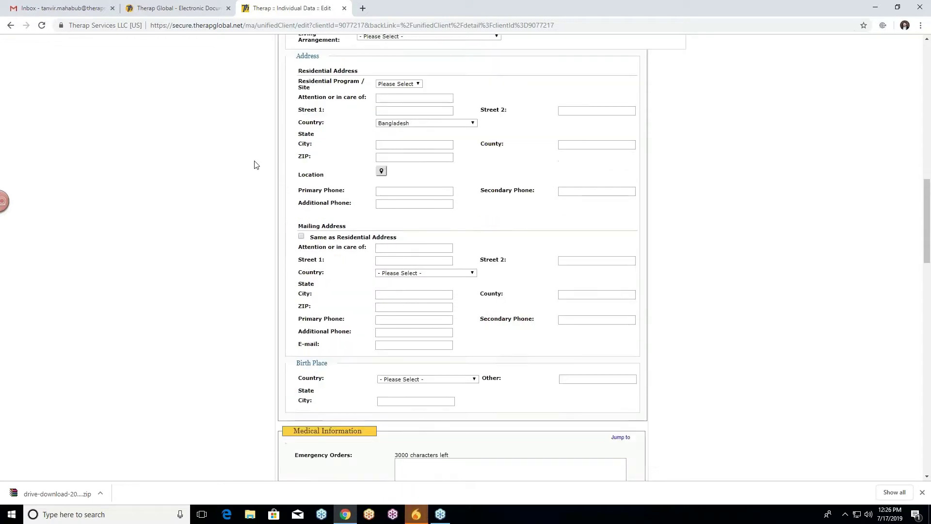
scroll(256, 165, "down", 3)
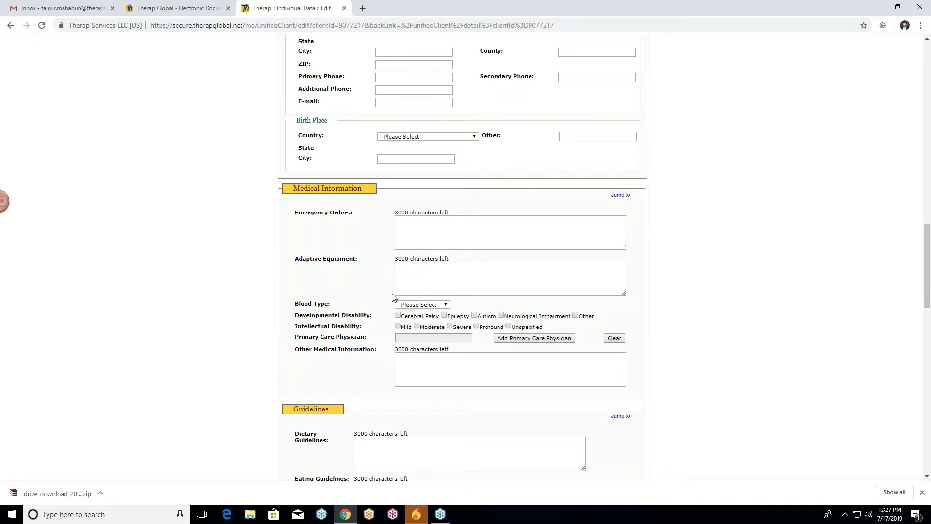
left_click(417, 305)
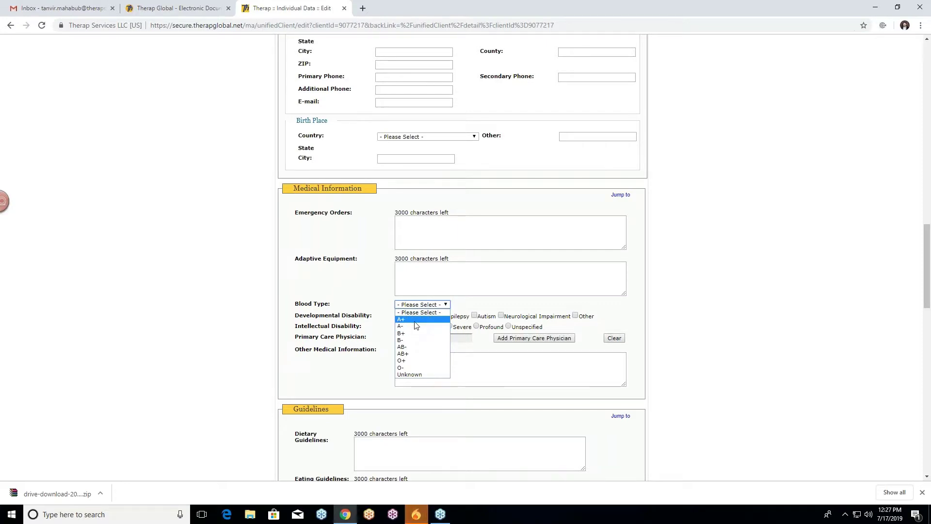
left_click(415, 320)
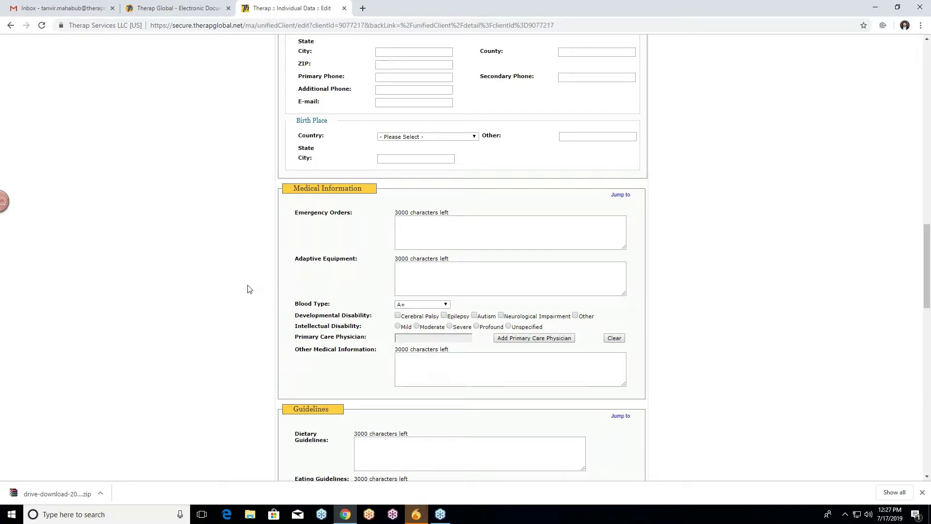
Set the communication modality to Partially Verbal in the individual's guidelines.
scroll(248, 289, "down", 3)
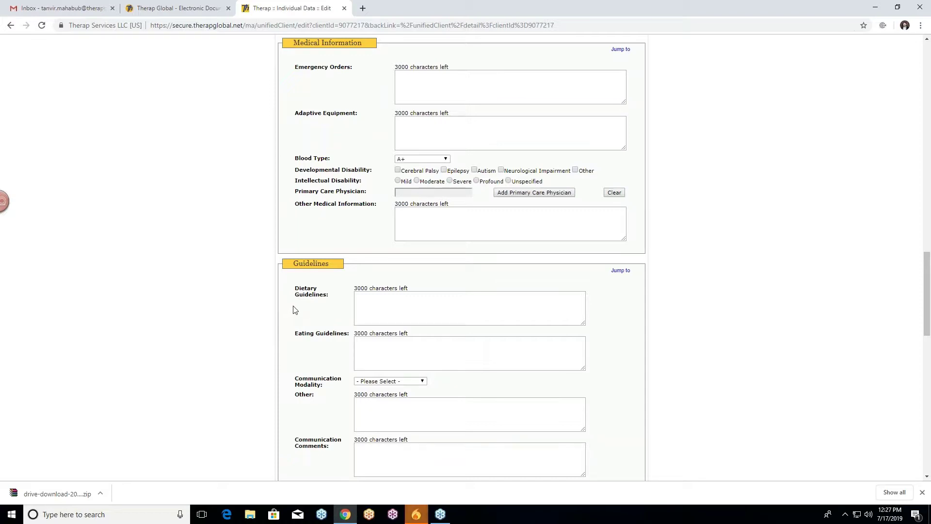
scroll(293, 307, "down", 1)
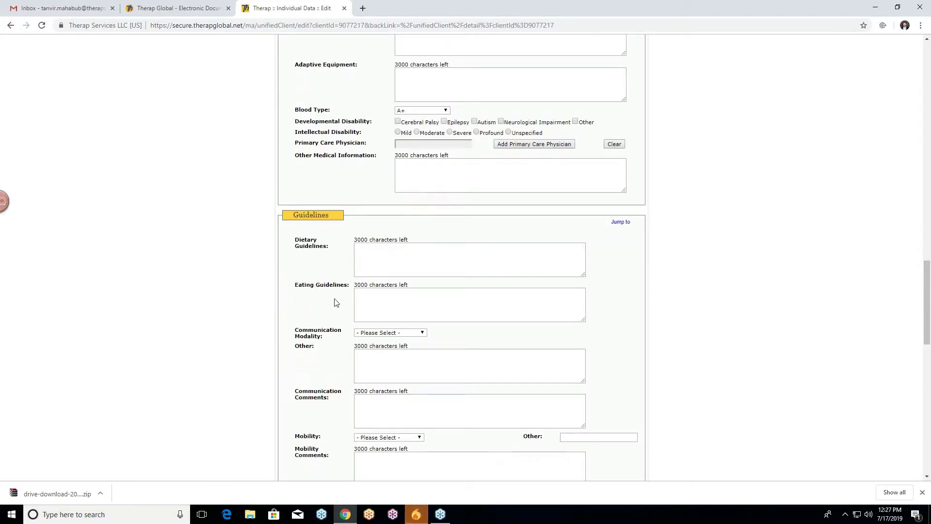
scroll(315, 300, "down", 1)
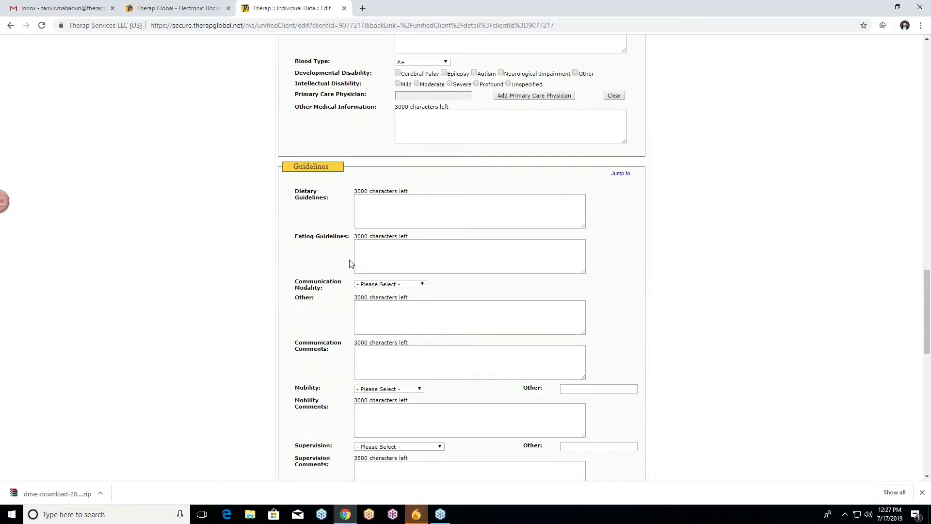
left_click(375, 286)
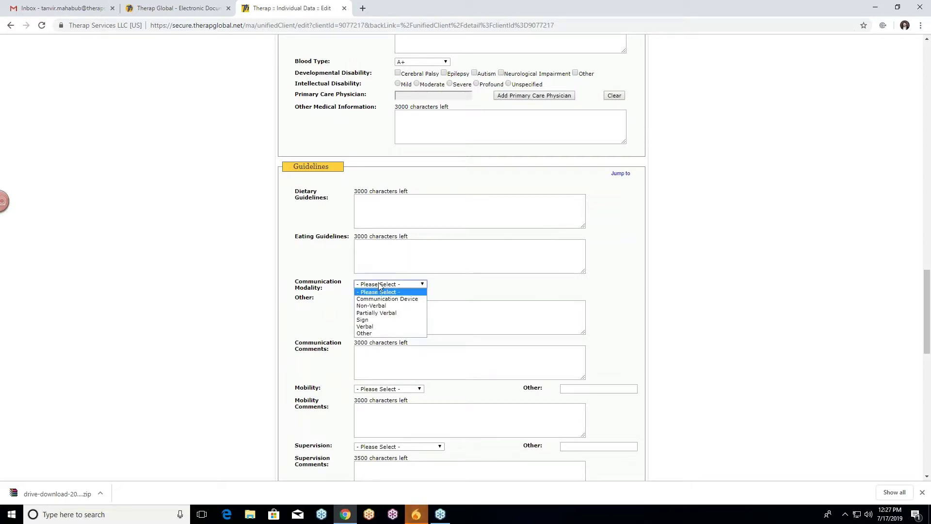
left_click(384, 313)
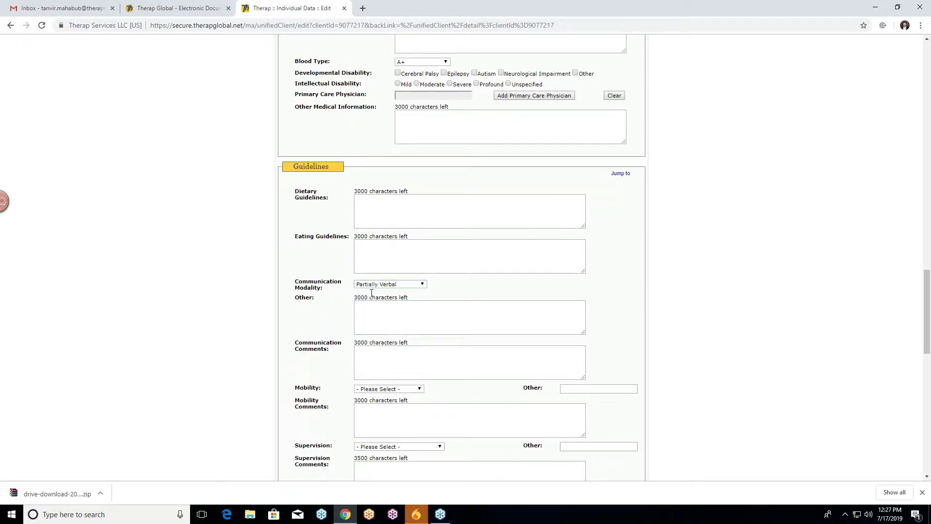
Examine the mobility options and the remaining guideline, insurance and behavior fields of the individual data form.
scroll(335, 309, "down", 1)
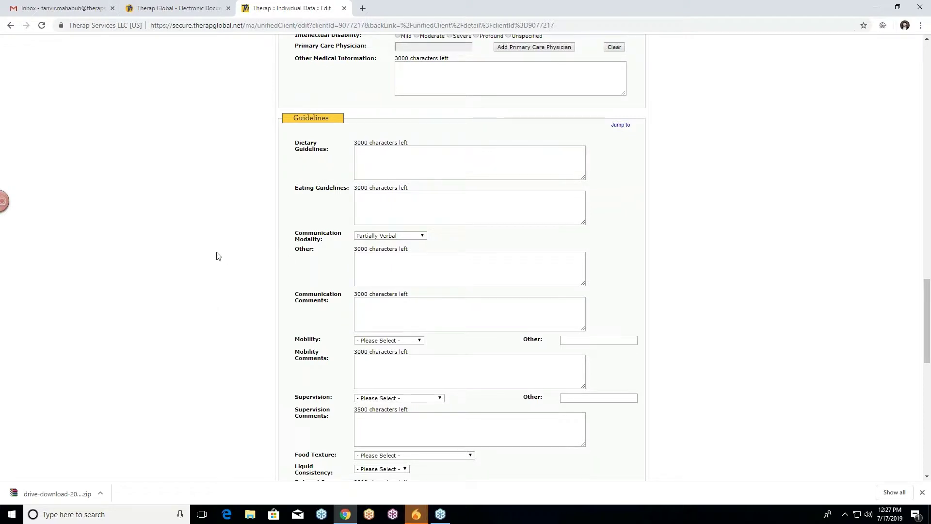
scroll(216, 256, "down", 1)
scroll(258, 251, "down", 1)
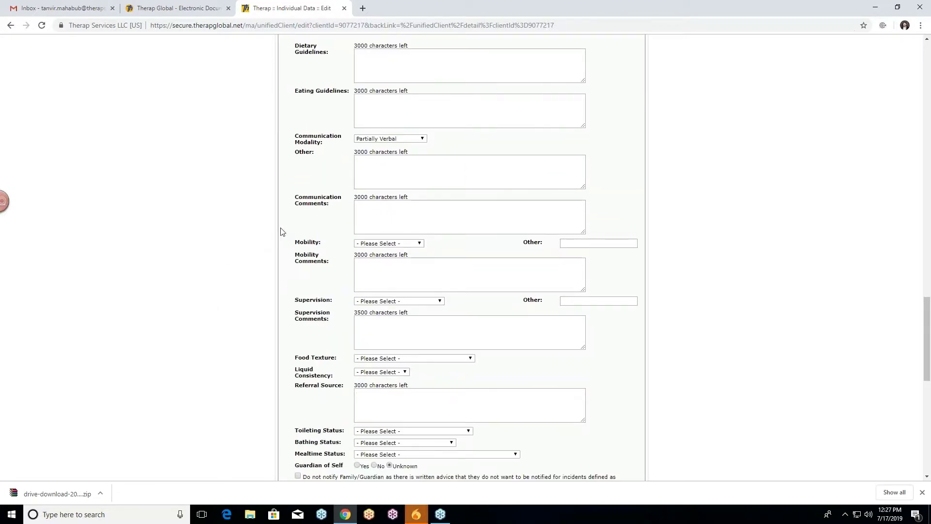
scroll(278, 228, "down", 2)
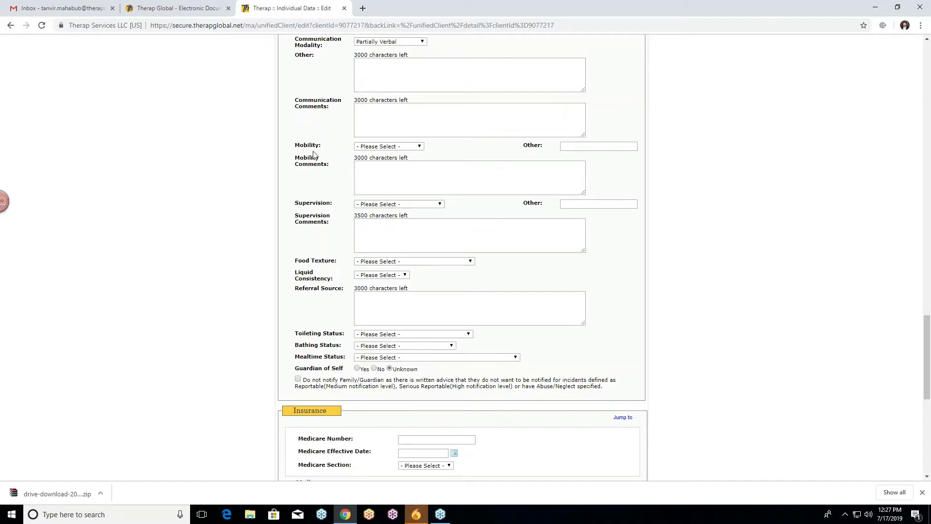
left_click(373, 149)
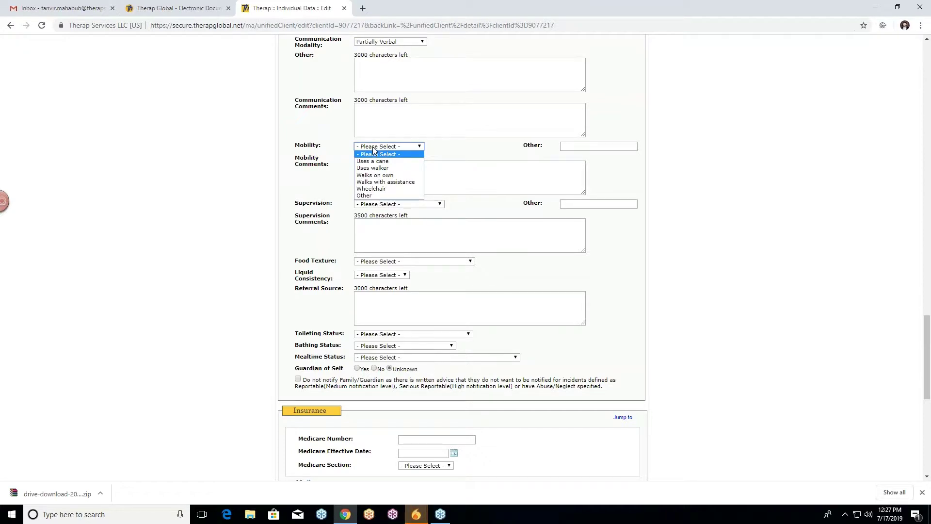
left_click(373, 149)
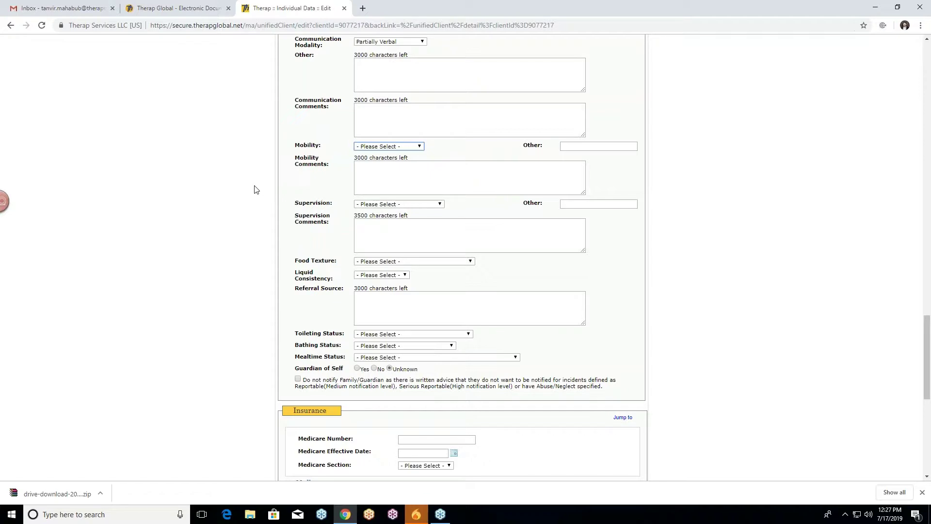
scroll(256, 189, "down", 3)
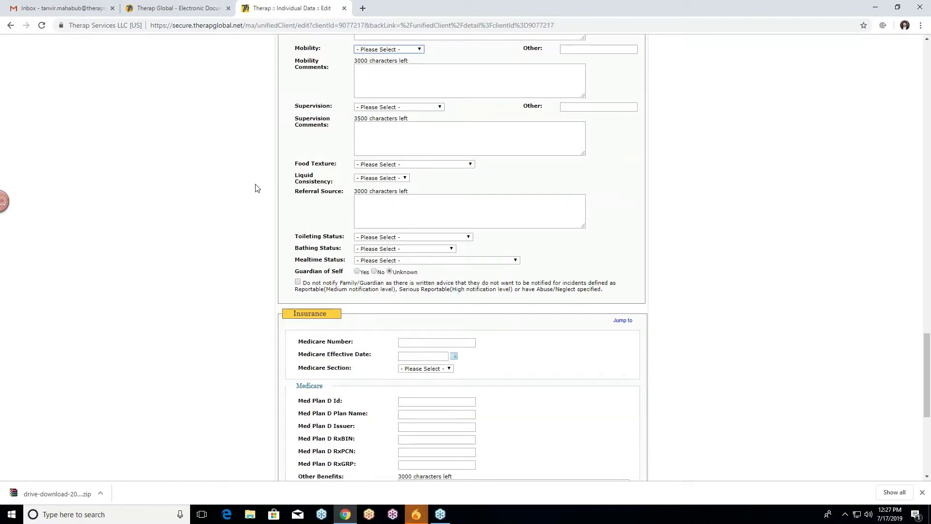
scroll(257, 188, "down", 3)
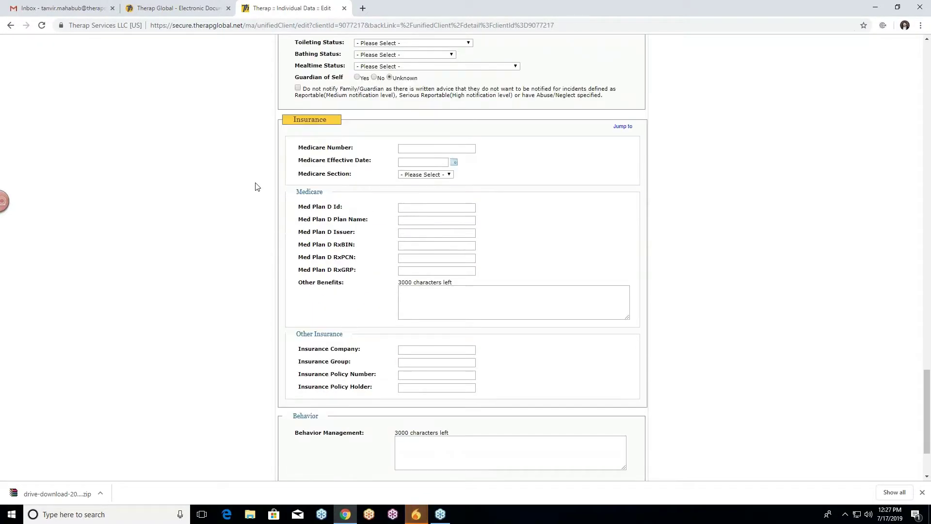
scroll(284, 185, "down", 1)
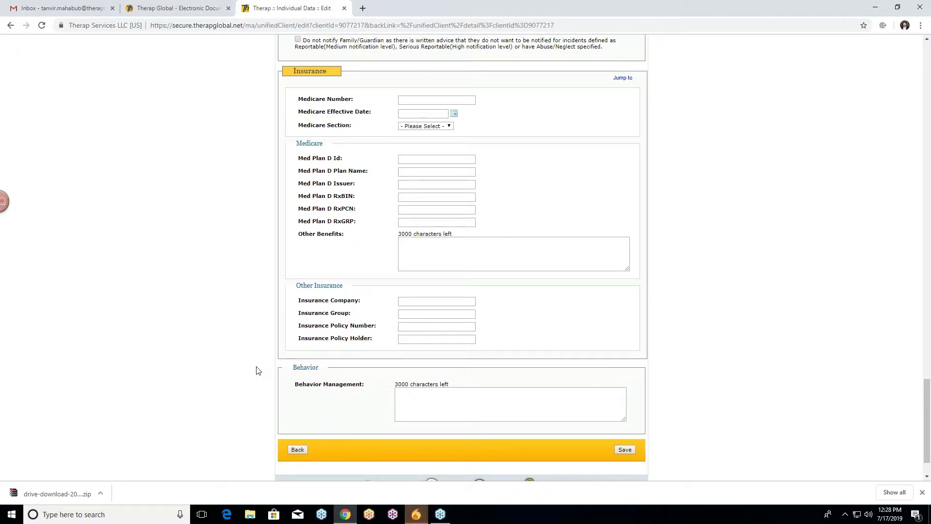
Save the edited individual data and return to the individual's record.
scroll(257, 371, "up", 2)
scroll(257, 371, "down", 2)
left_click(625, 450)
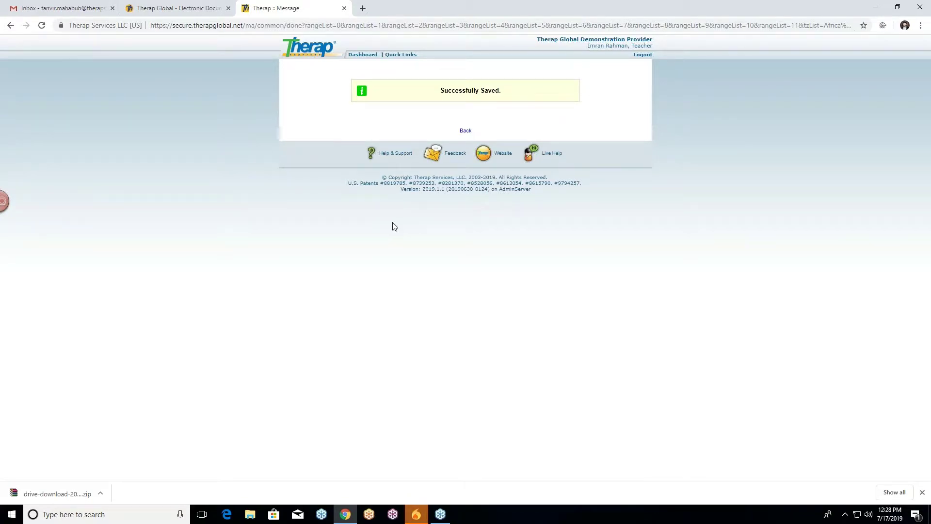
left_click(465, 131)
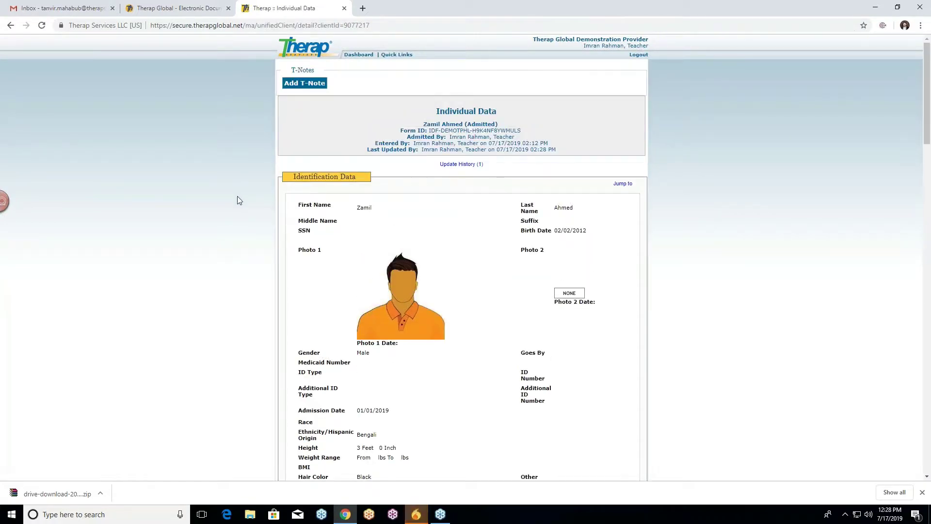
Review the saved individual data record, from identification and medical details through program enrollment, contacts, insurance and attached files.
scroll(237, 196, "down", 5)
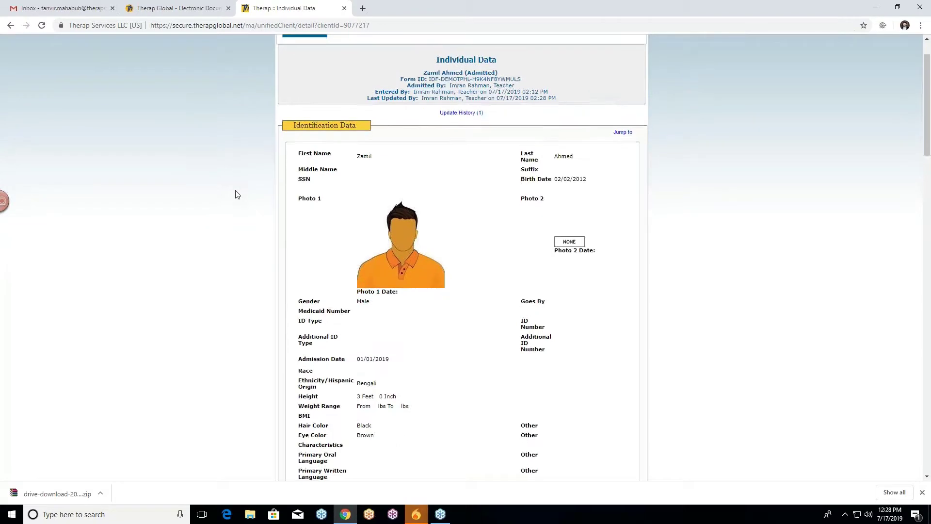
scroll(237, 194, "down", 18)
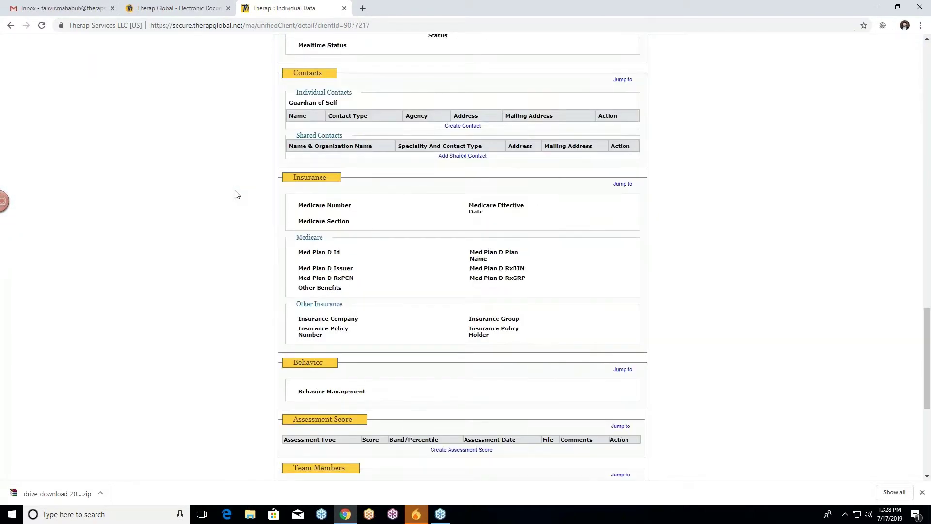
scroll(237, 194, "down", 3)
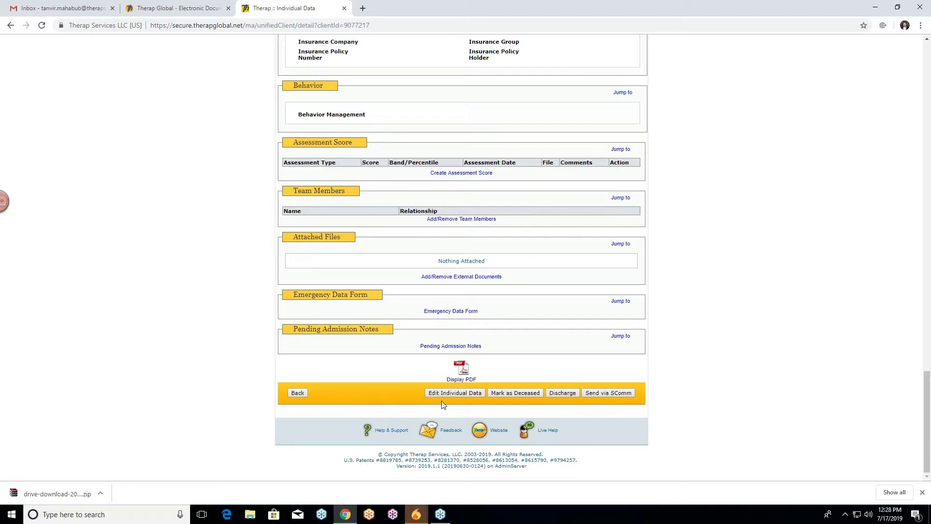
scroll(227, 254, "up", 7)
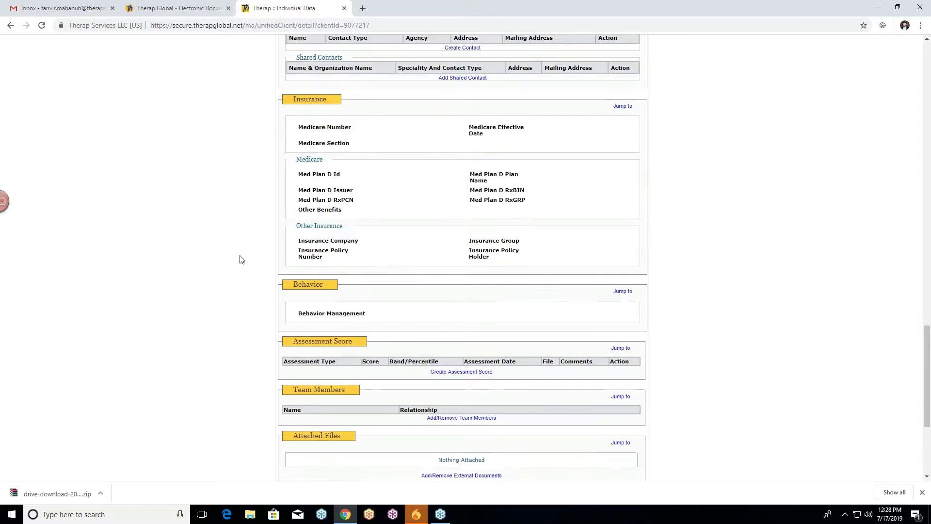
scroll(246, 269, "up", 9)
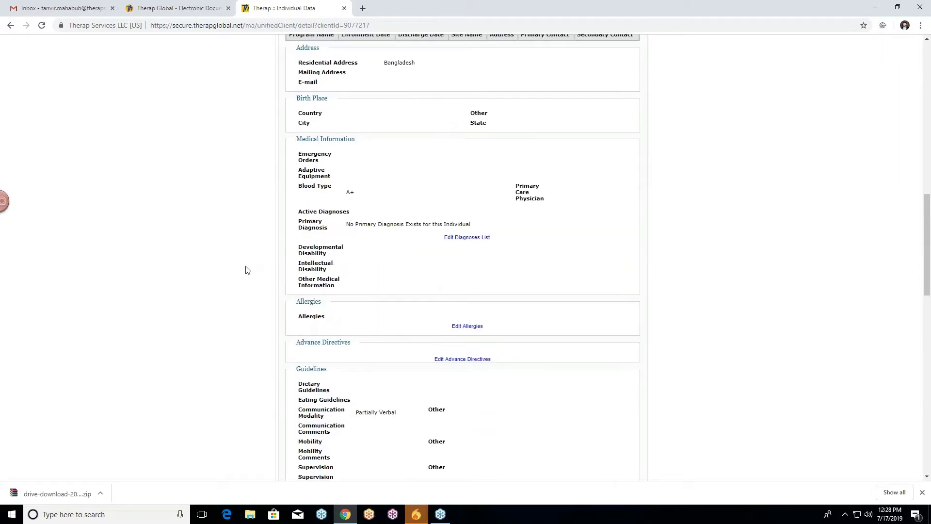
scroll(248, 270, "up", 9)
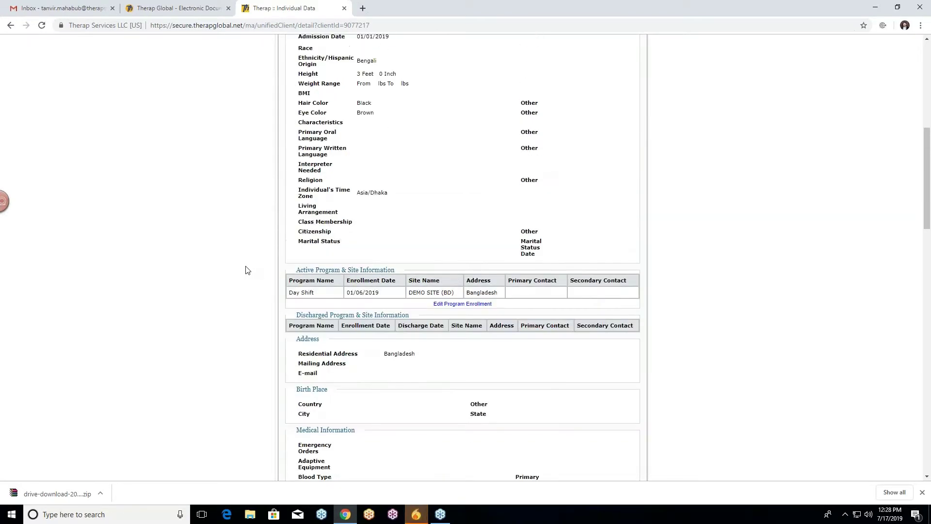
scroll(246, 270, "up", 5)
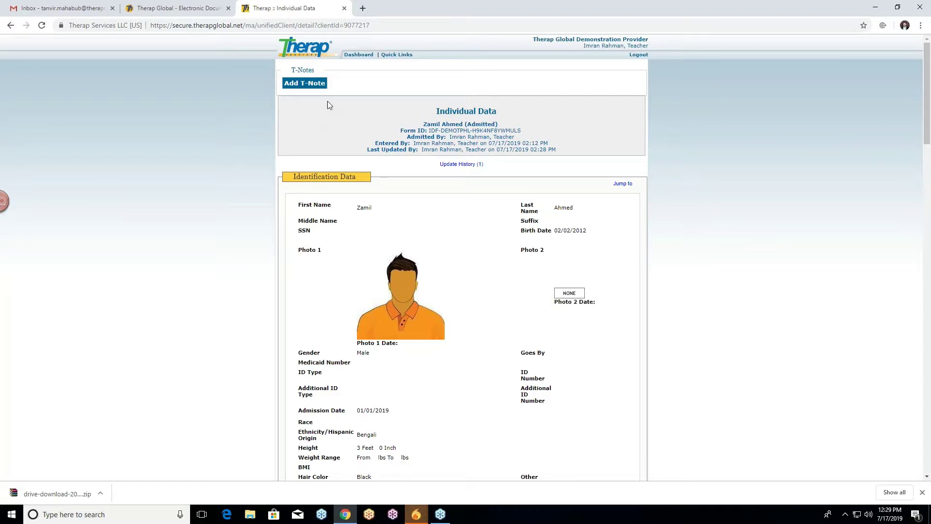
Return to the admin dashboard and open the list of individuals in the Care section.
left_click(358, 55)
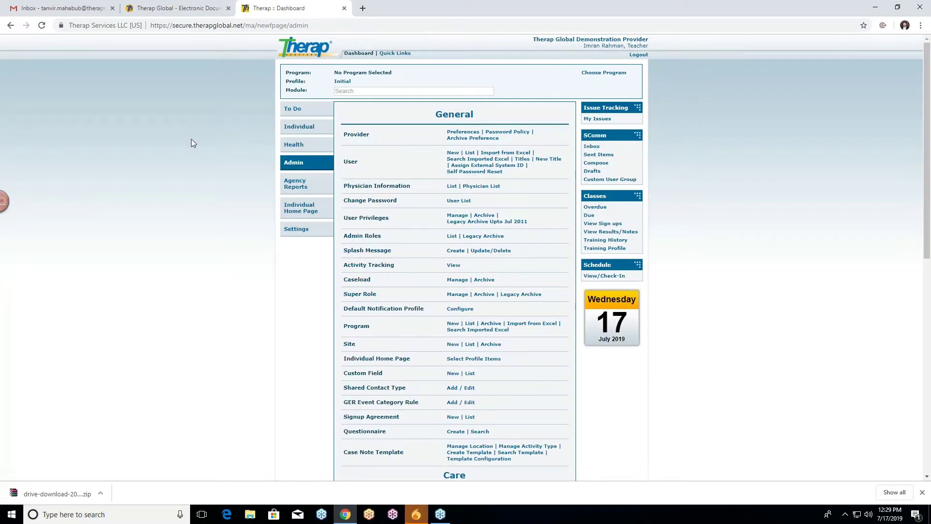
scroll(259, 212, "down", 3)
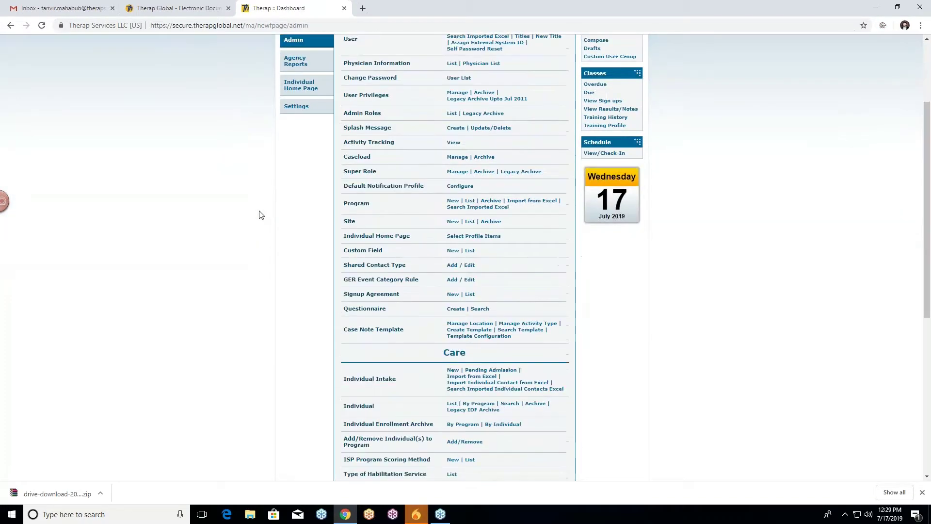
scroll(259, 215, "down", 2)
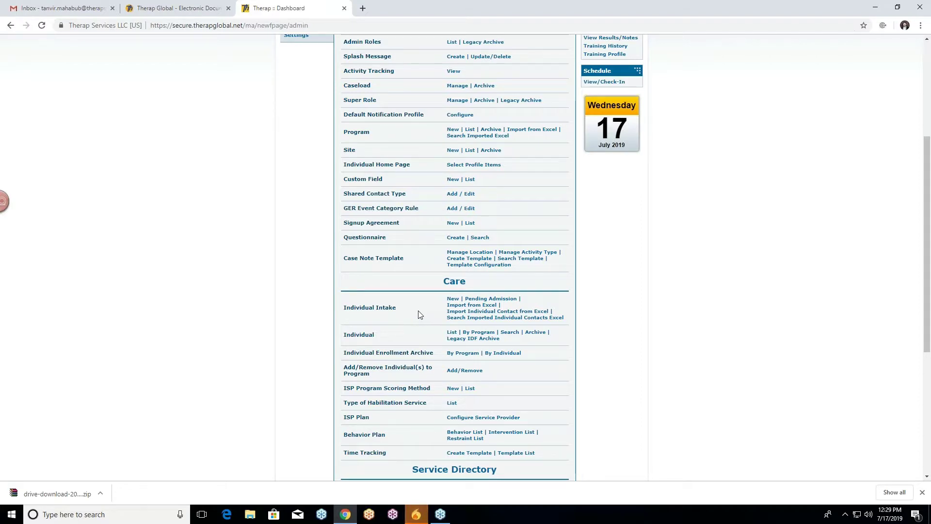
scroll(294, 263, "down", 1)
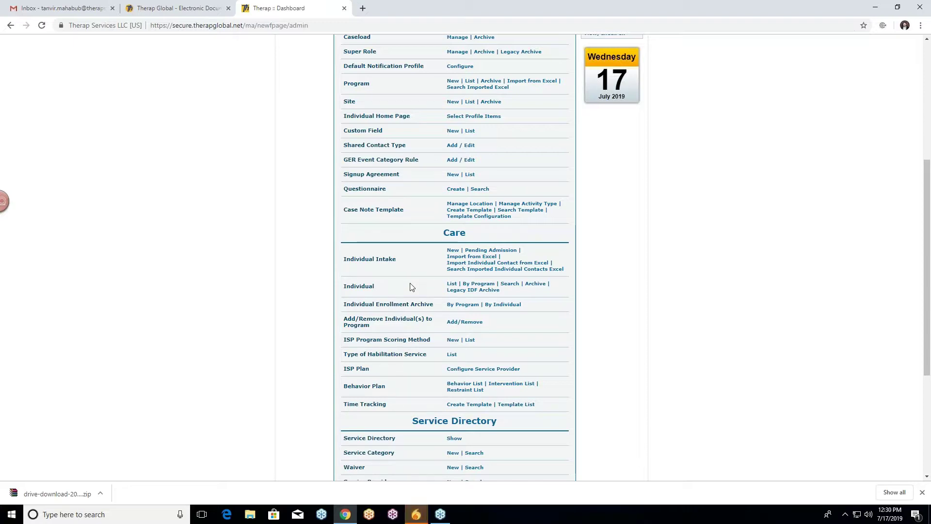
left_click(451, 285)
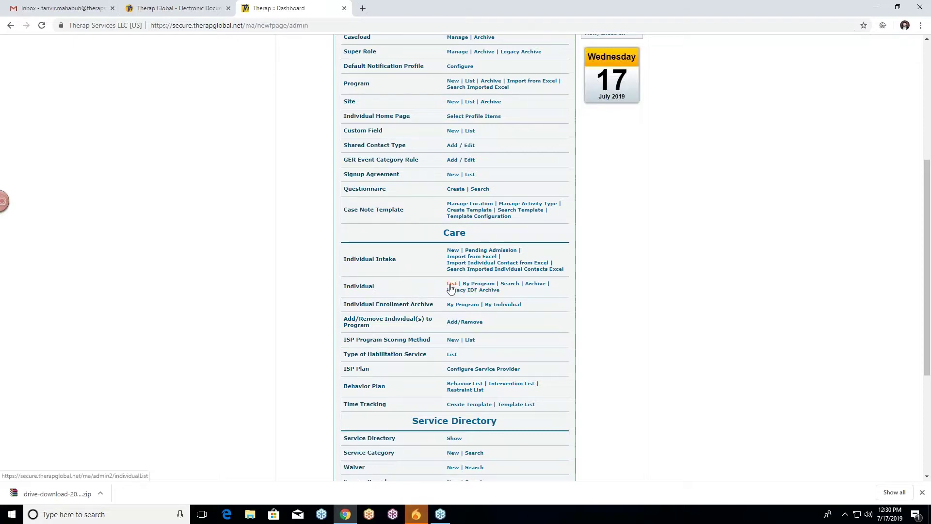